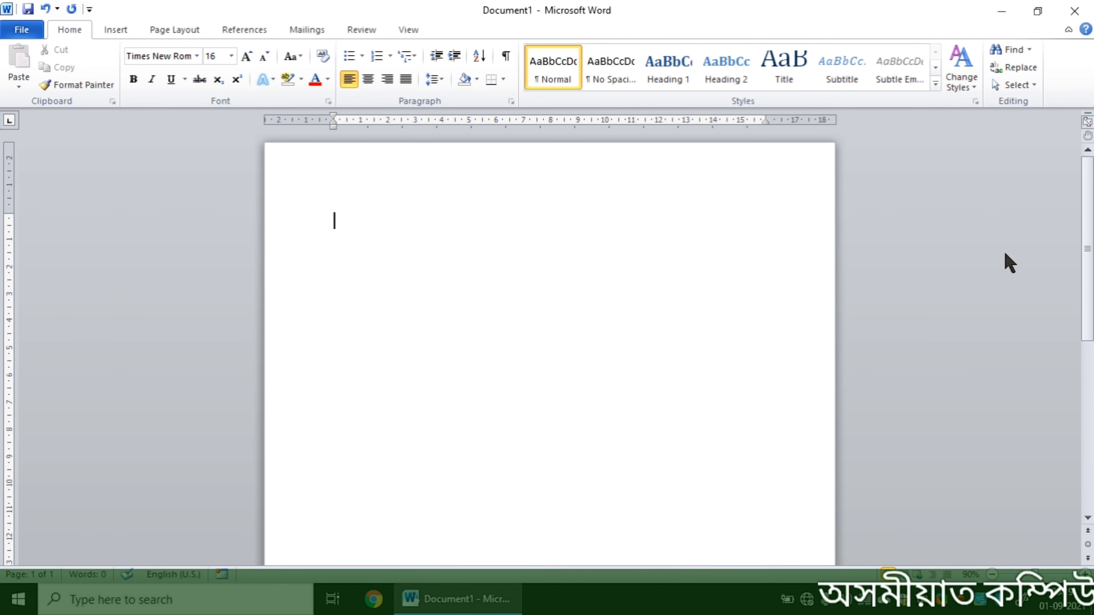
# Type 'Bulleted List', 'Numbered List' and 'Multilevel List' on three separate lines
pyautogui.write('Bull')
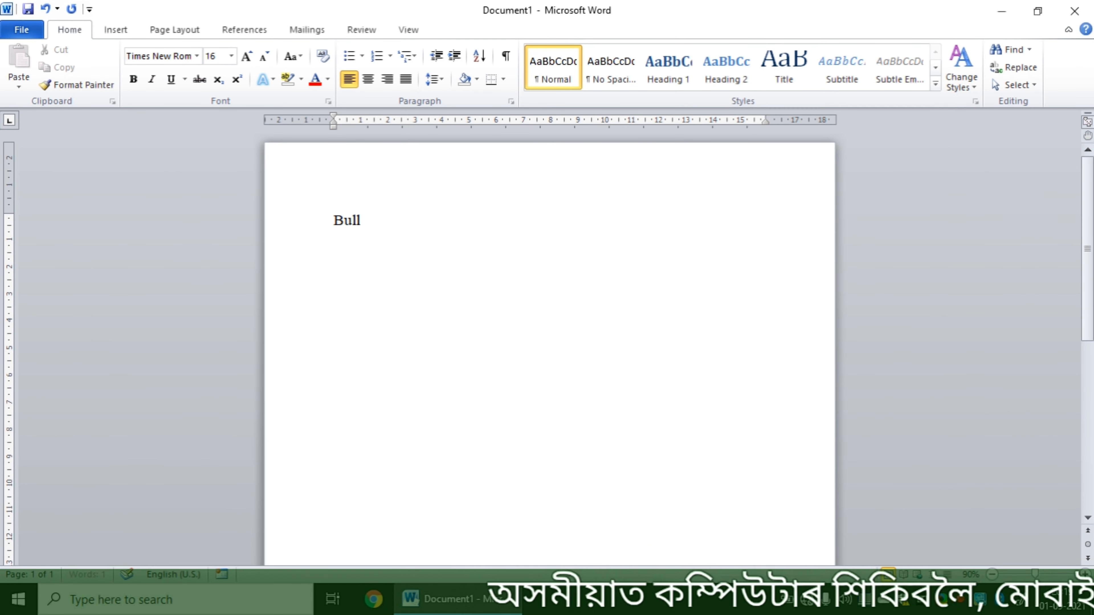
pyautogui.write('eted Li')
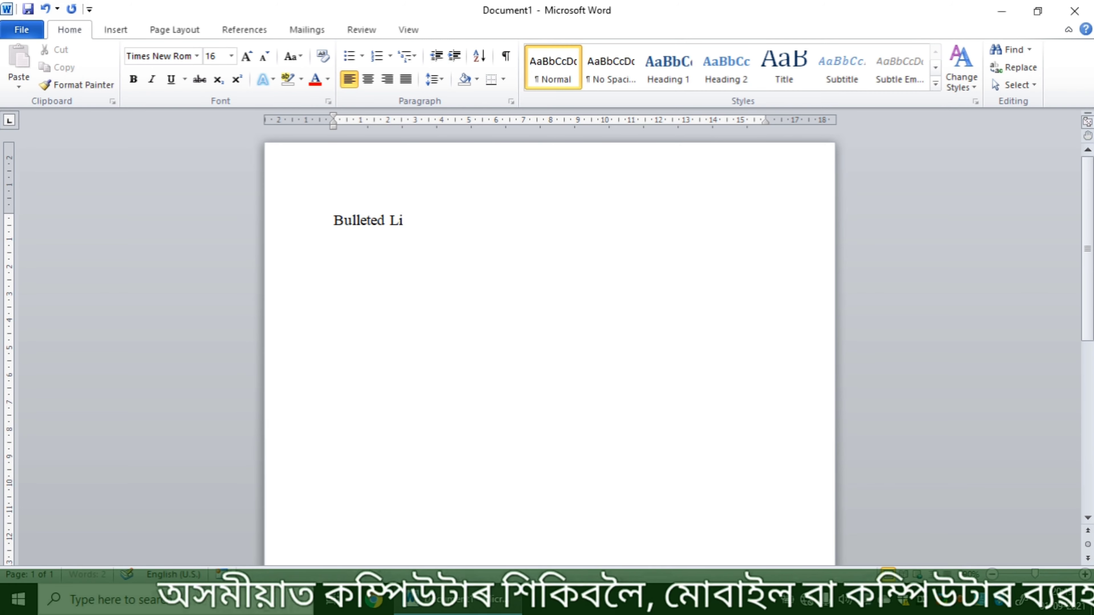
pyautogui.write('st')
pyautogui.press('Return')
pyautogui.write('Nu')
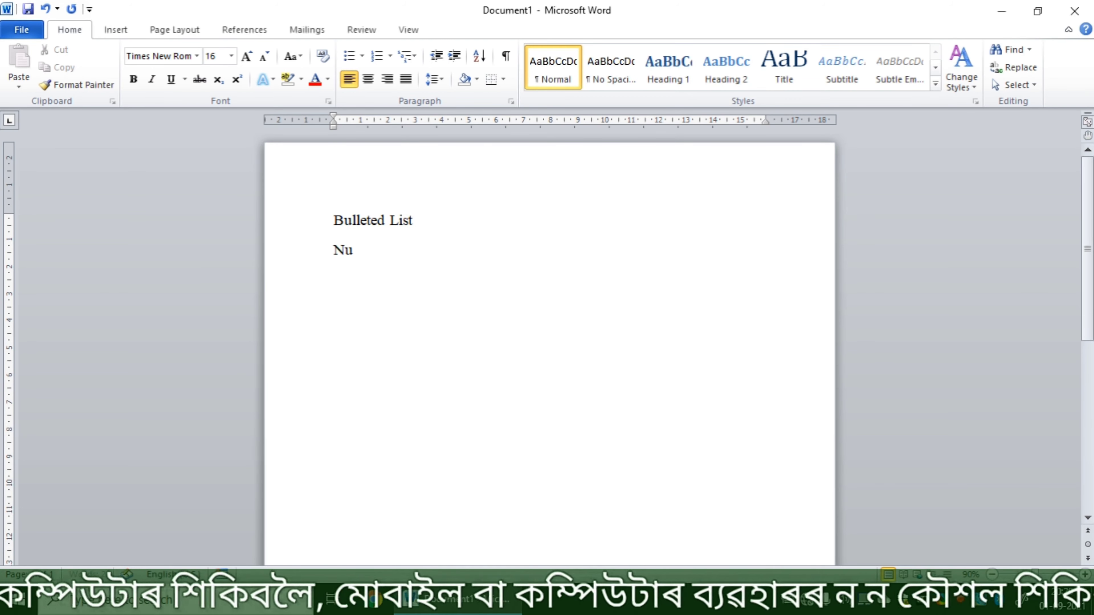
pyautogui.write('mbered ')
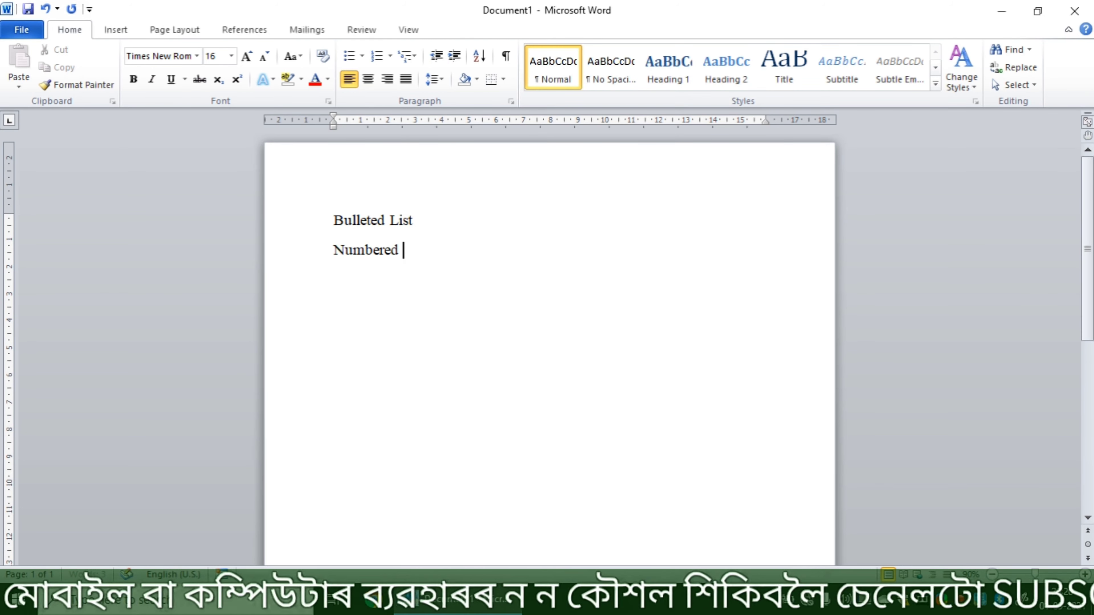
pyautogui.write('List')
pyautogui.press('Return')
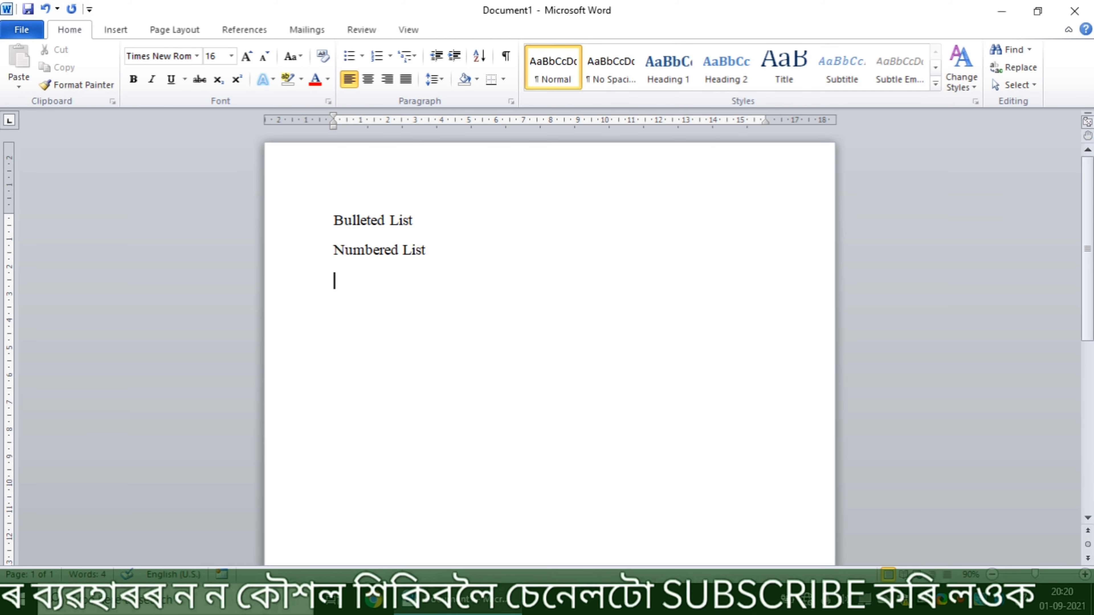
pyautogui.write('Mu')
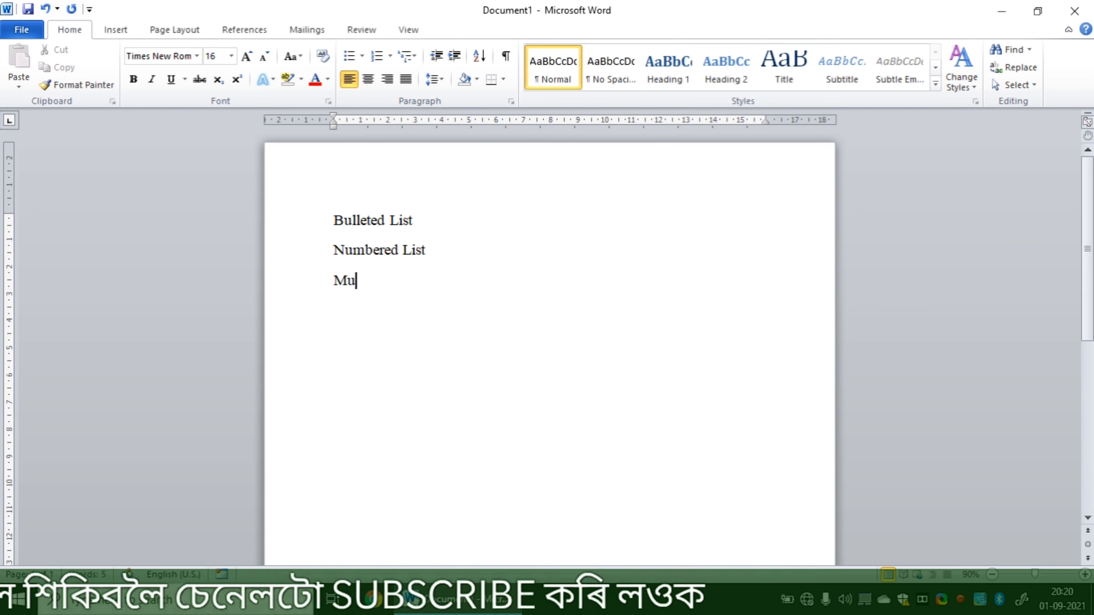
pyautogui.write('ltilev')
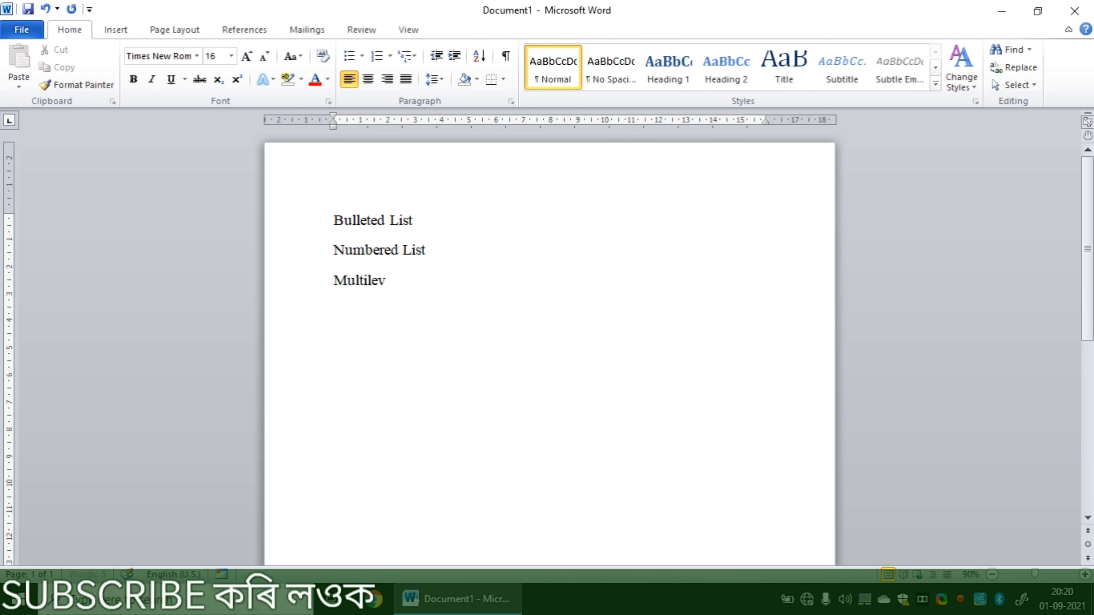
pyautogui.write('el List')
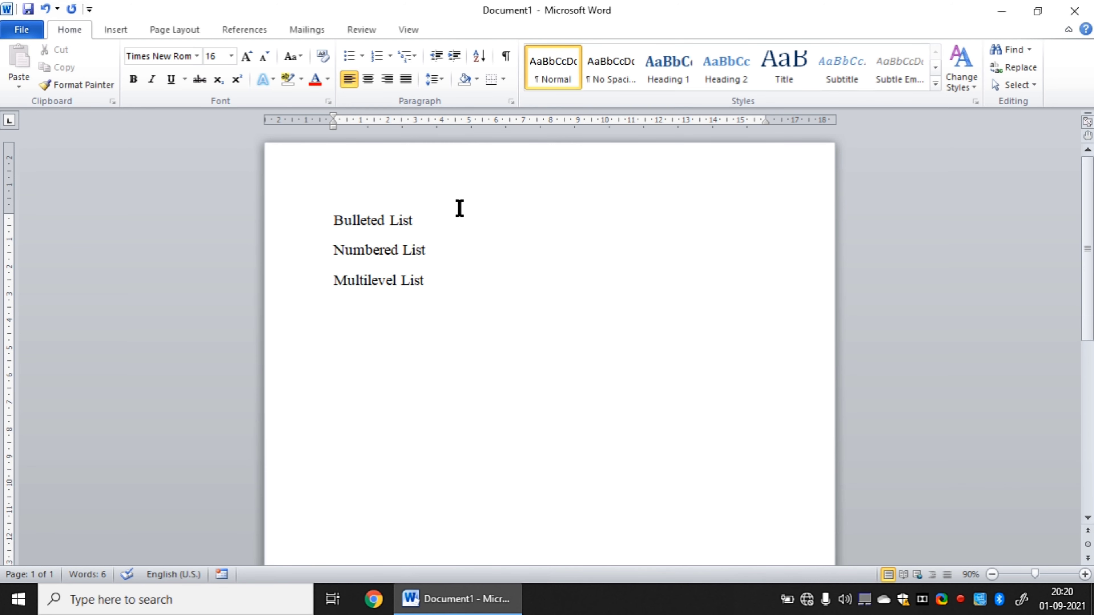
pyautogui.click(328, 221)
# Backspace over all three heading lines until the page has zero words
pyautogui.press('BackSpace')
pyautogui.press('BackSpace')
pyautogui.press('BackSpace')
pyautogui.press('BackSpace')
pyautogui.press('BackSpace')
pyautogui.press('BackSpace')
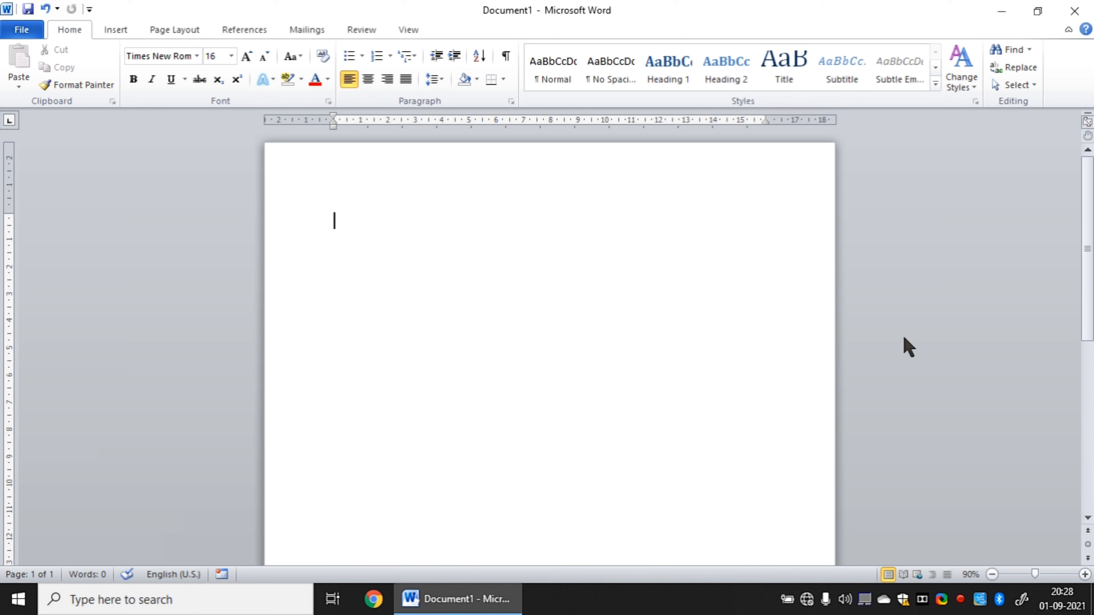
# Type Rice and Daal on two lines and format both as a bulleted list
pyautogui.write('Rice')
pyautogui.press('Return')
pyautogui.write('Daal')
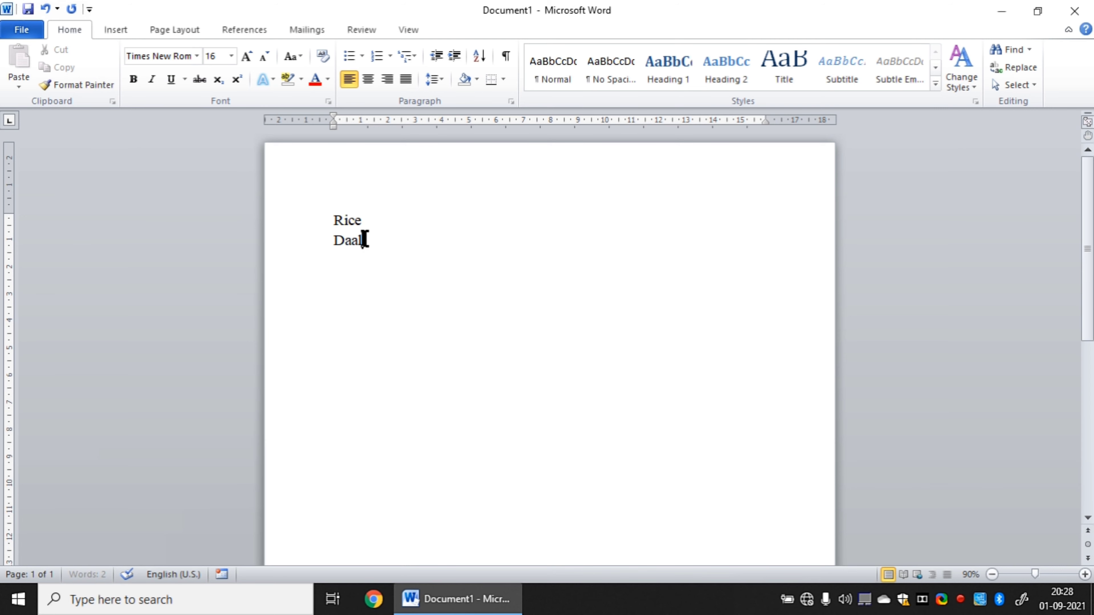
pyautogui.moveTo(363, 240); pyautogui.dragTo(324, 213)
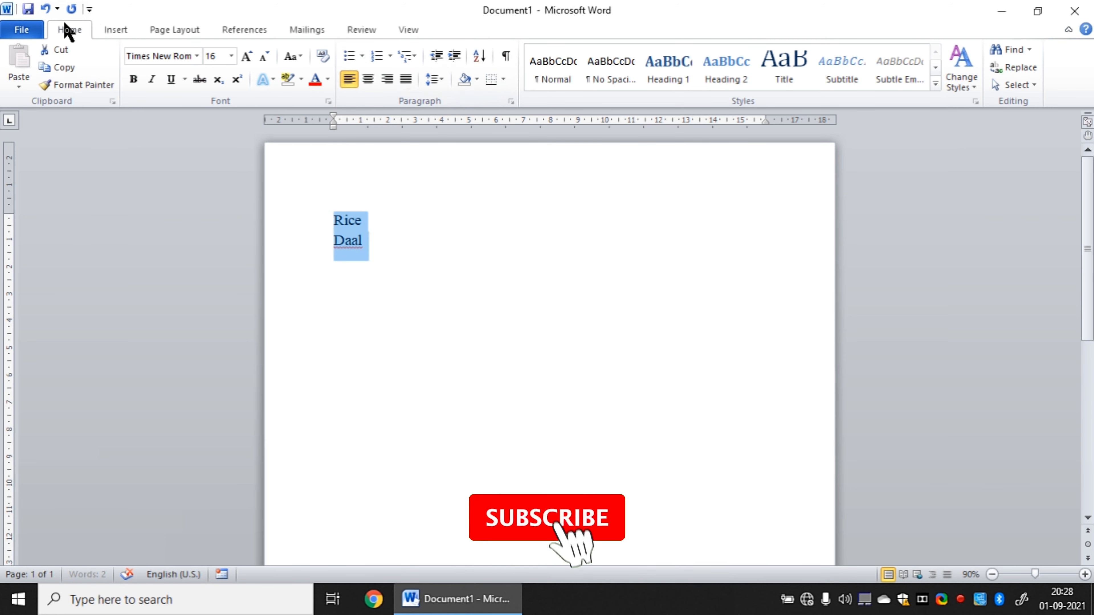
pyautogui.click(350, 57)
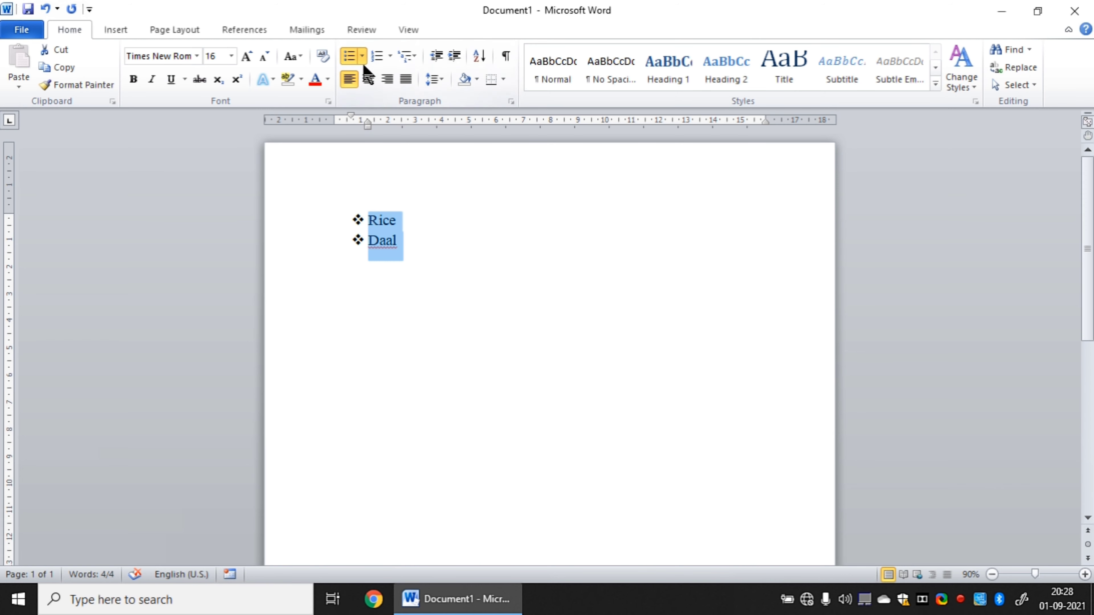
pyautogui.click(362, 57)
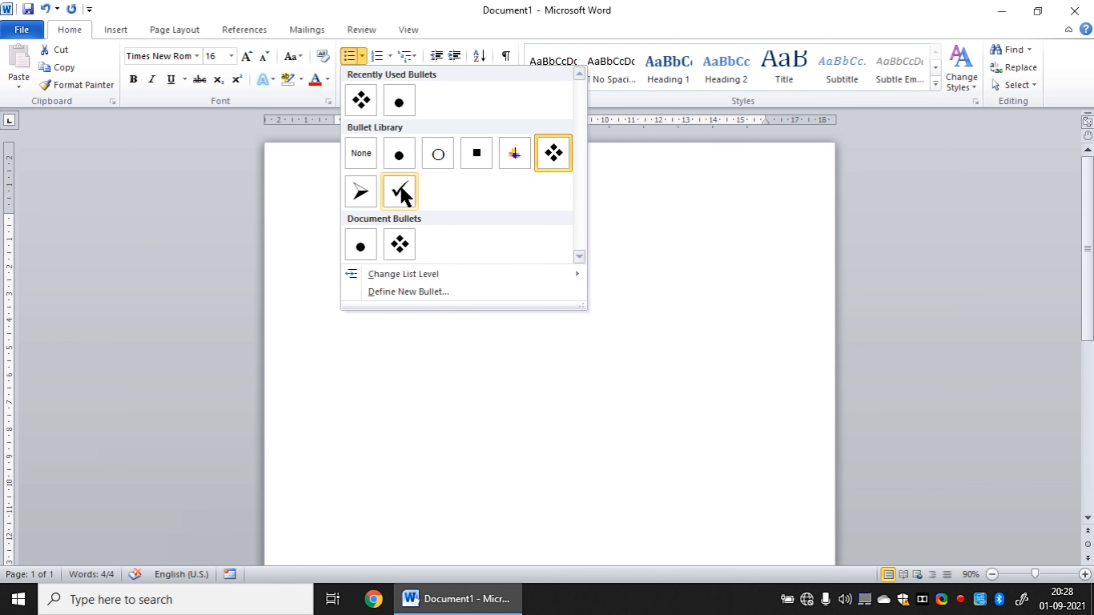
# Switch to round dot bullets, add Sugar and Salt after Daal, then end the list
pyautogui.click(400, 159)
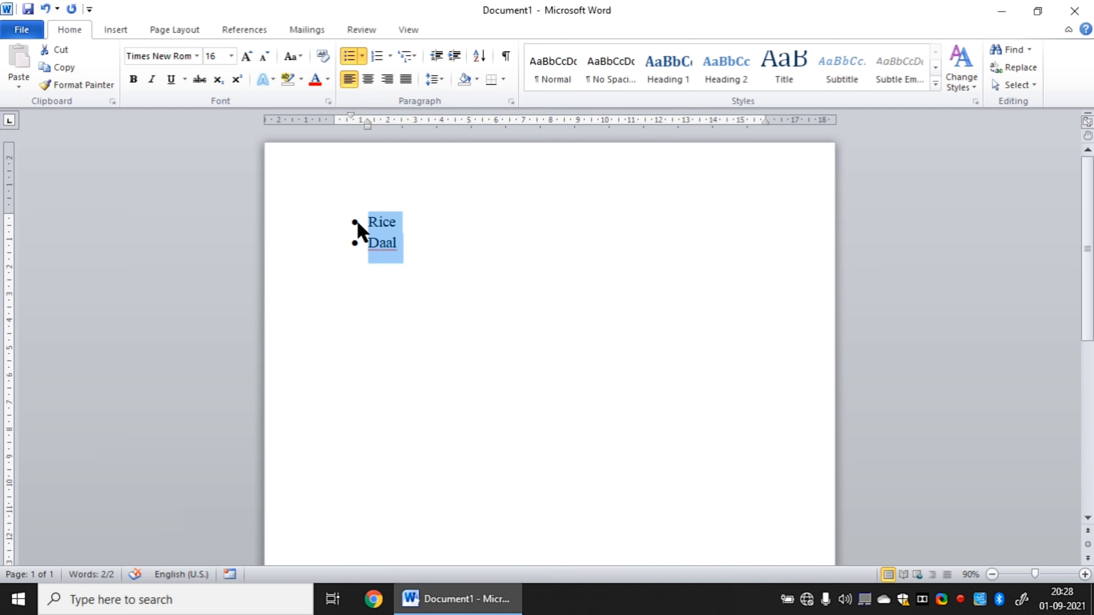
pyautogui.click(403, 243)
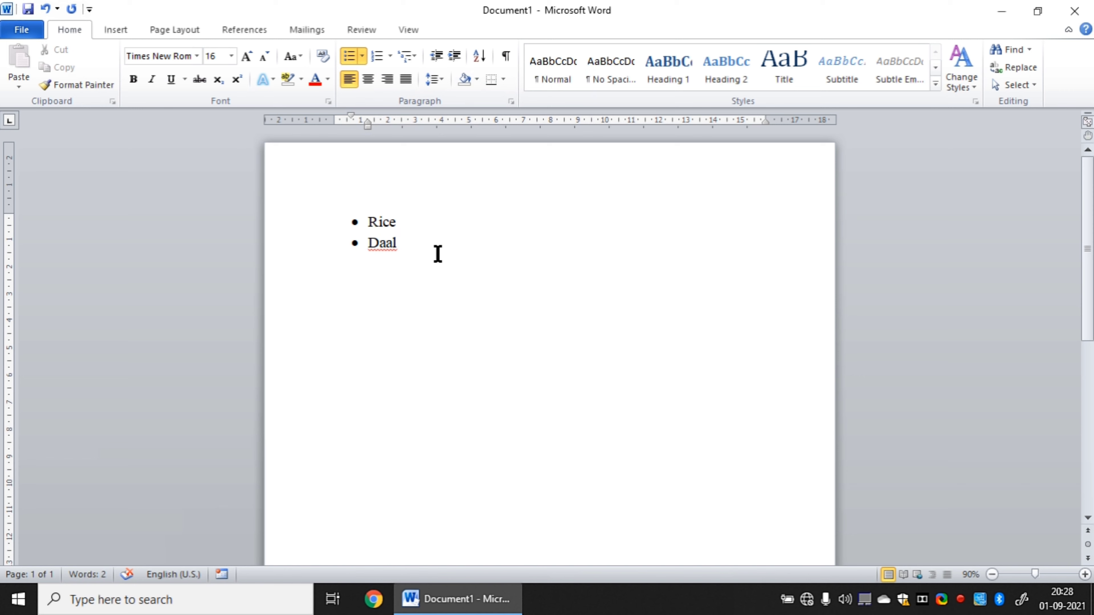
pyautogui.press('Return')
pyautogui.write('S')
pyautogui.write('u')
pyautogui.write('gar')
pyautogui.press('Return')
pyautogui.write('Salt')
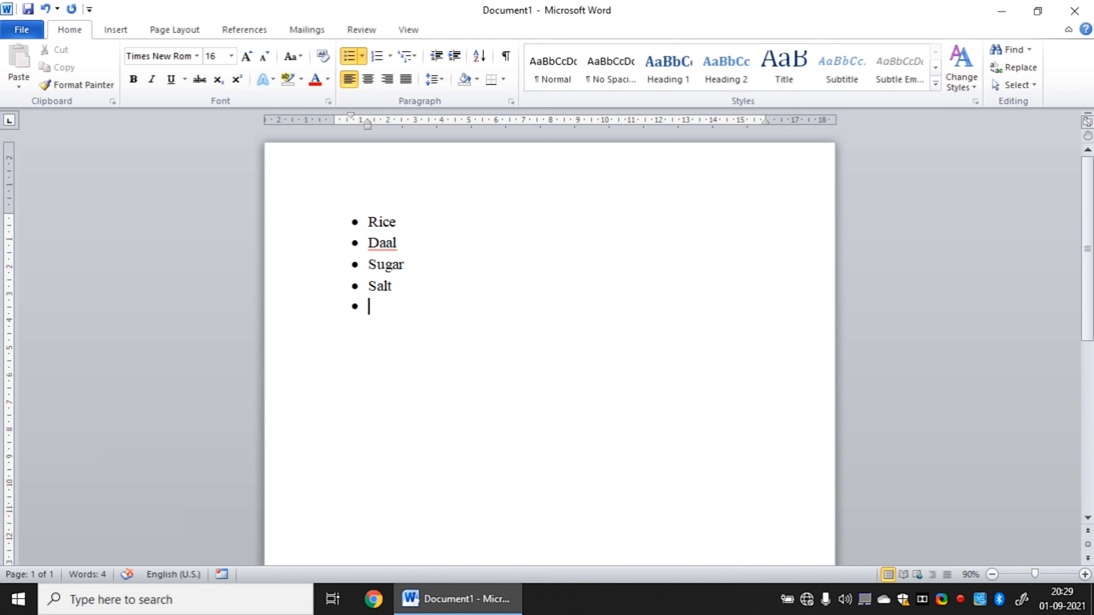
pyautogui.press('Return')
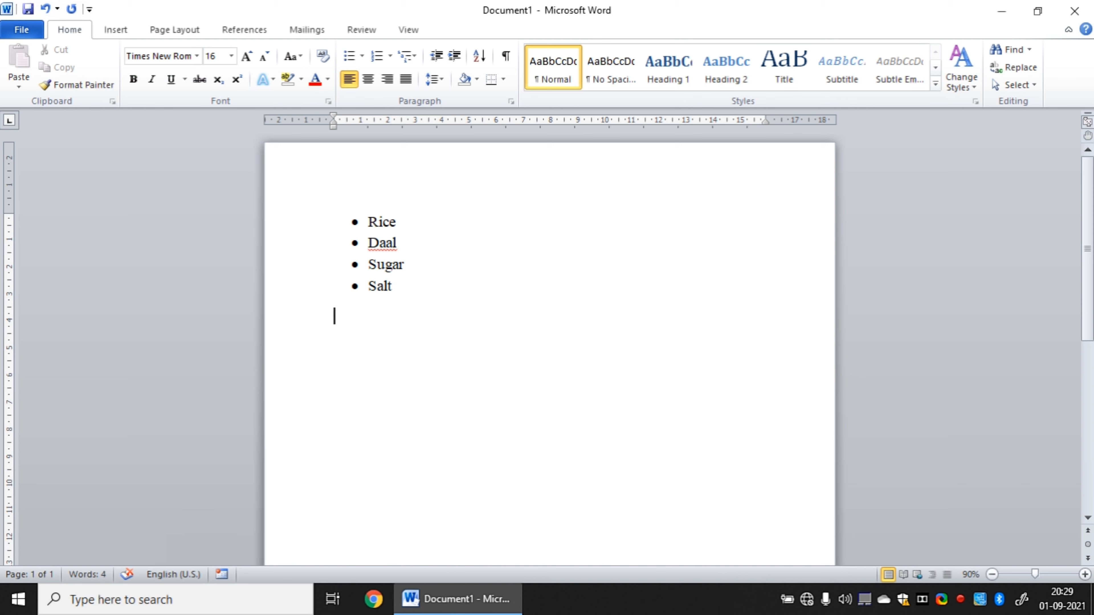
# Start a custom bullet through Define New Bullet and open its Symbol picker
pyautogui.click(414, 284)
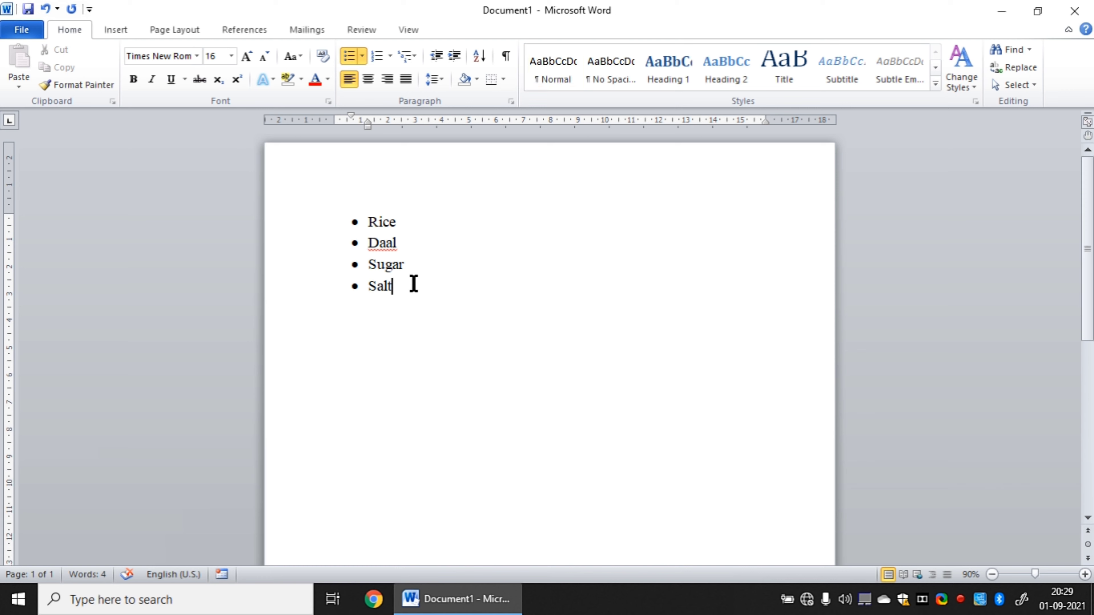
pyautogui.click(362, 56)
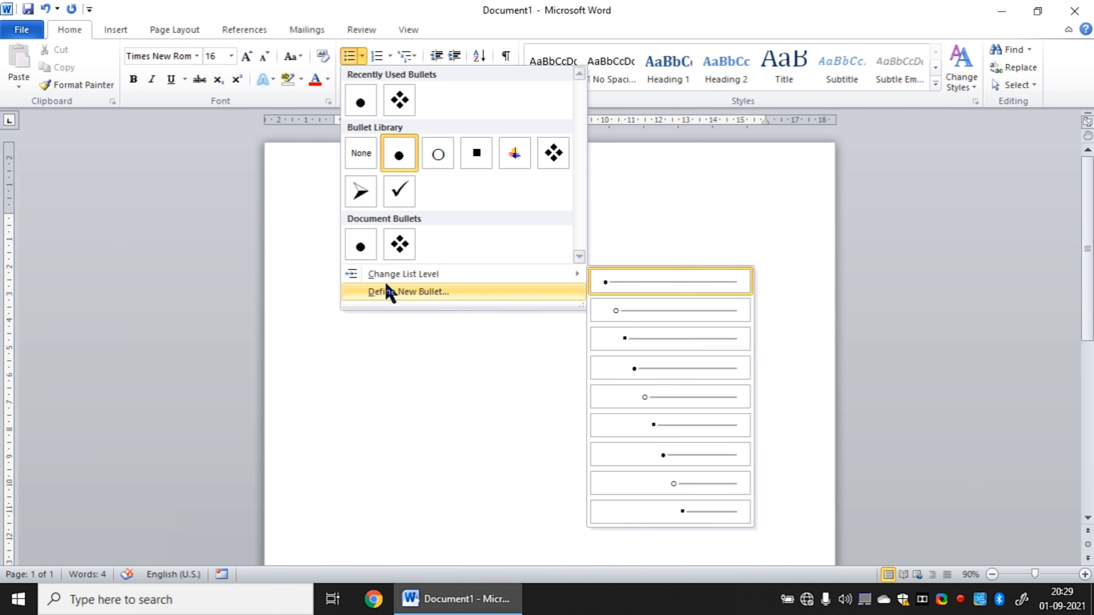
pyautogui.click(424, 294)
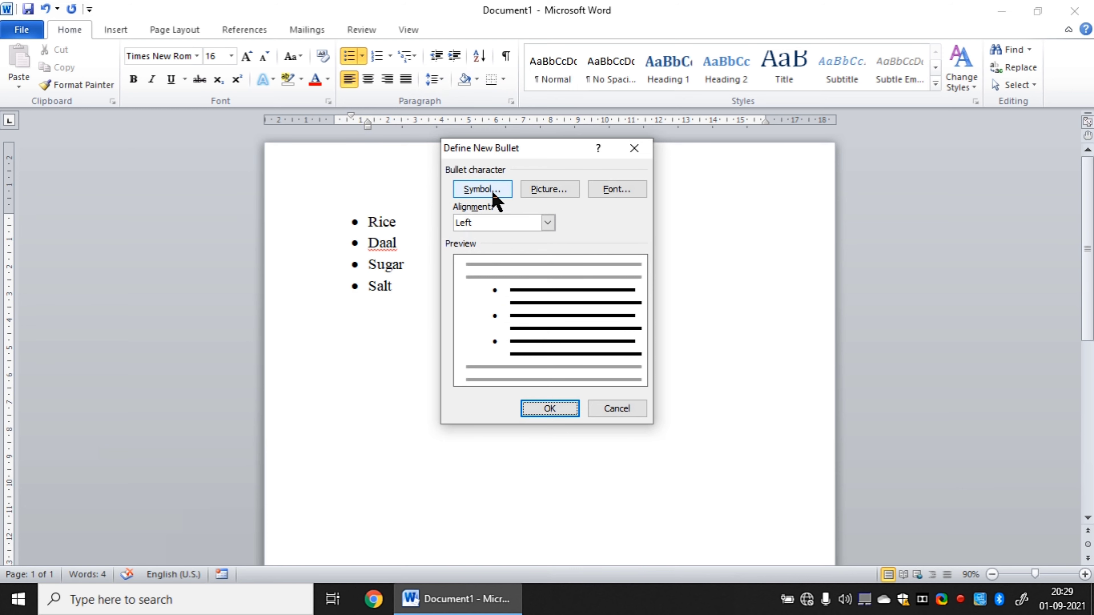
pyautogui.click(493, 194)
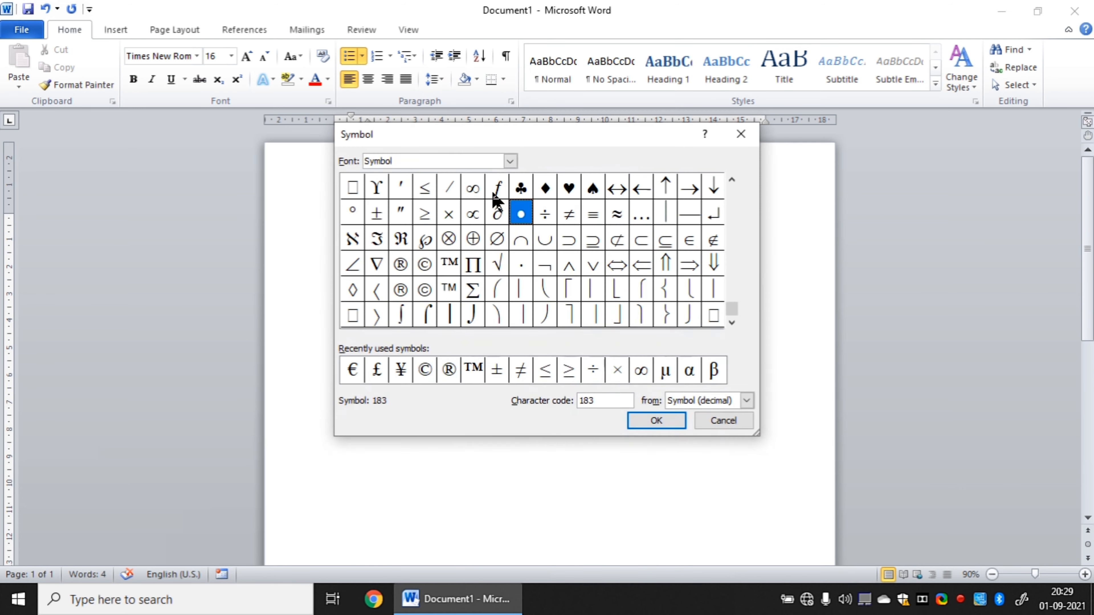
pyautogui.moveTo(732, 311); pyautogui.dragTo(739, 296)
pyautogui.scroll(-2, 737, 287)
pyautogui.scroll(1, 733, 305)
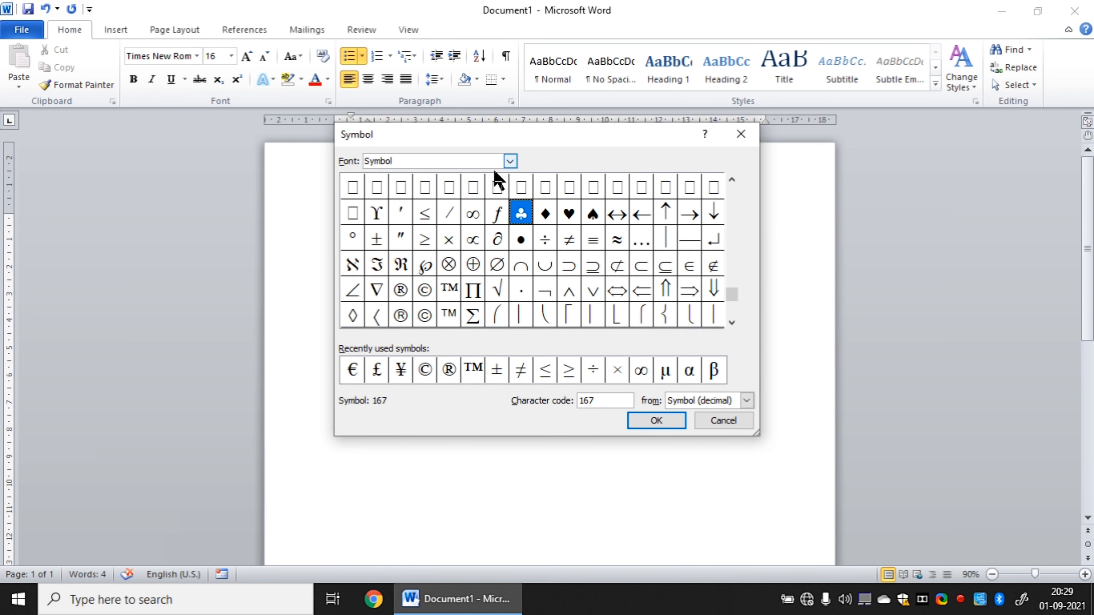
# Pick the Wingdings flower symbol (character code 124) and apply it as the list bullet
pyautogui.click(510, 161)
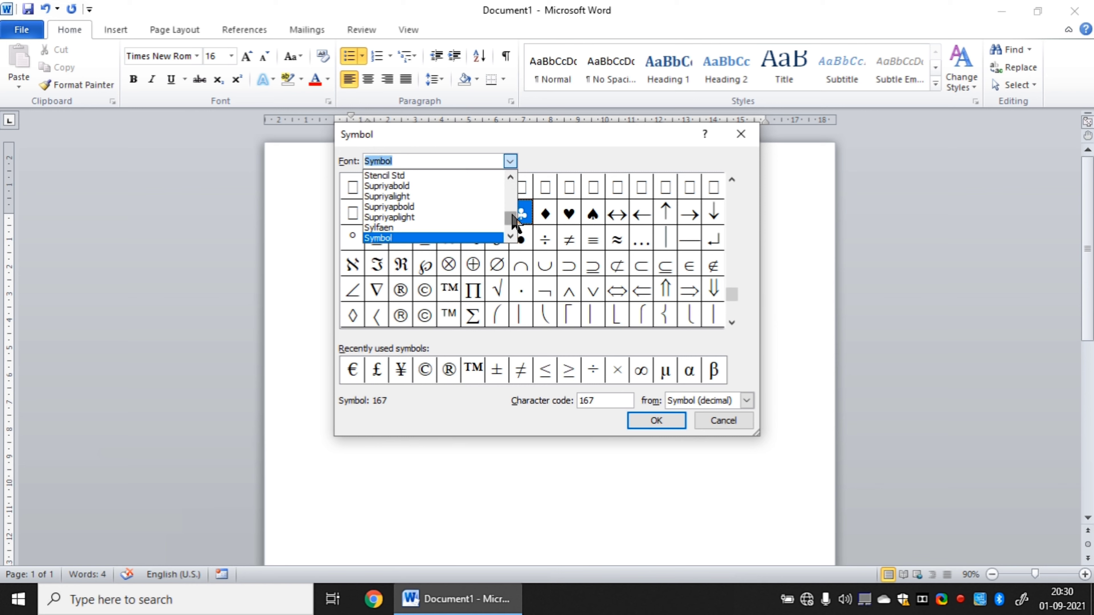
pyautogui.scroll(-10, 513, 219)
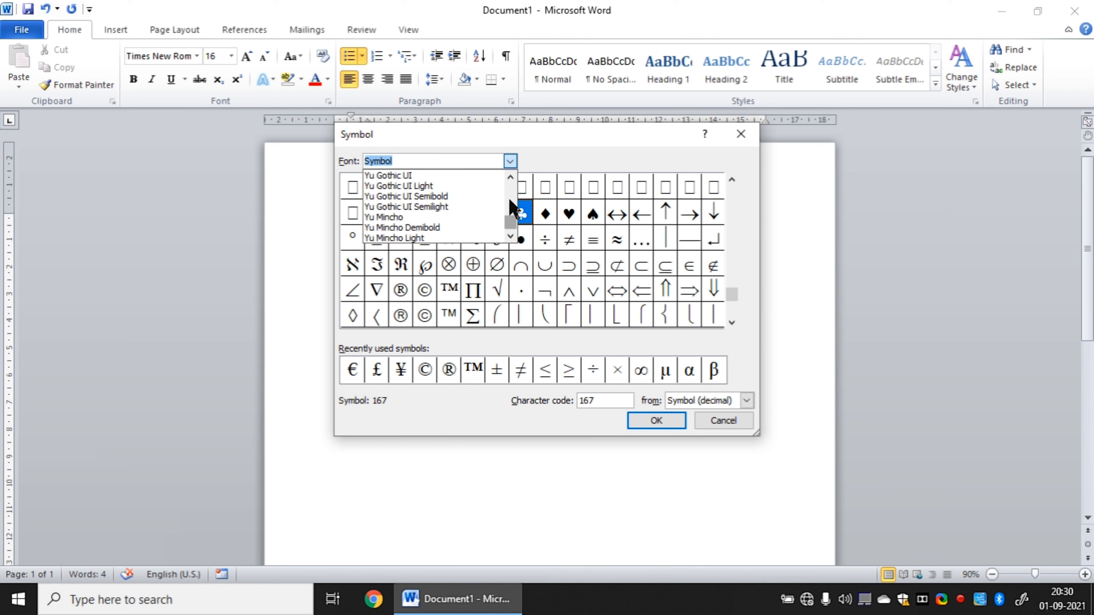
pyautogui.click(511, 177)
pyautogui.click(511, 178)
pyautogui.click(511, 177)
pyautogui.click(511, 177)
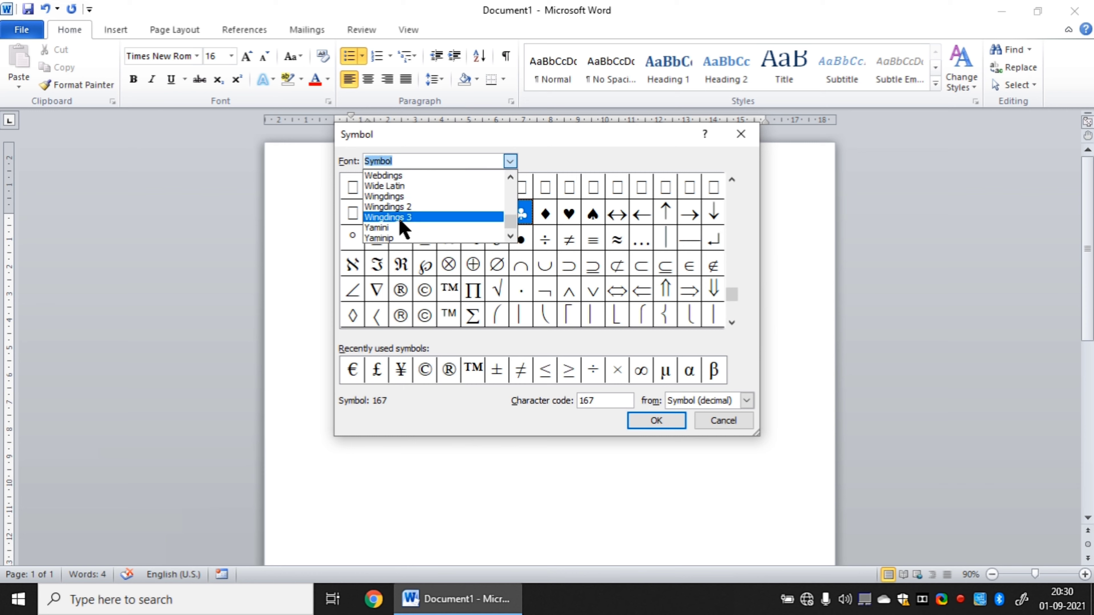
pyautogui.click(394, 198)
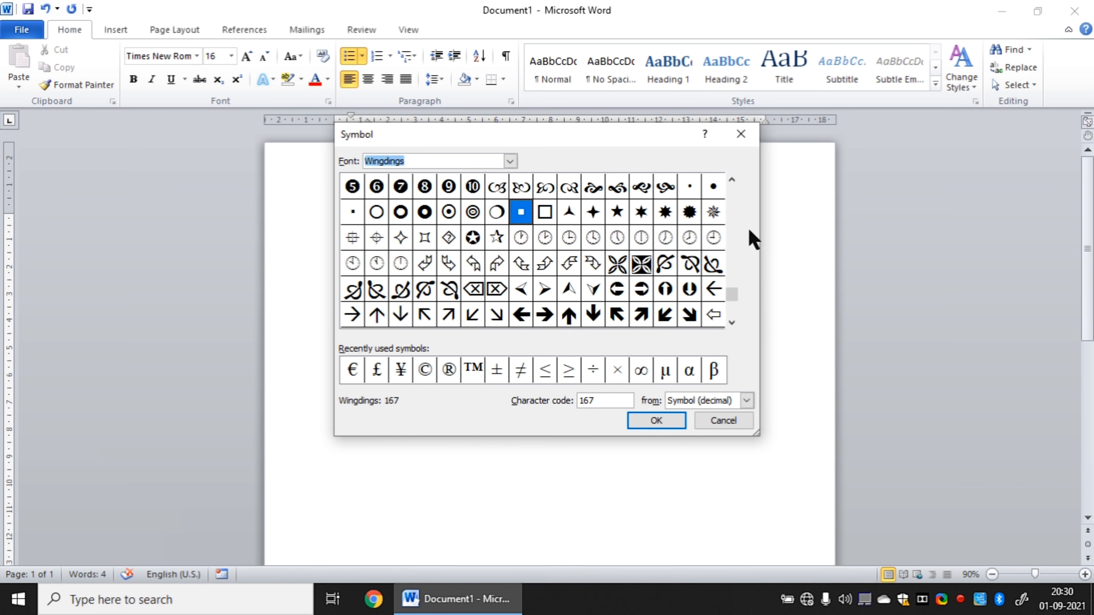
pyautogui.click(732, 180)
pyautogui.click(733, 180)
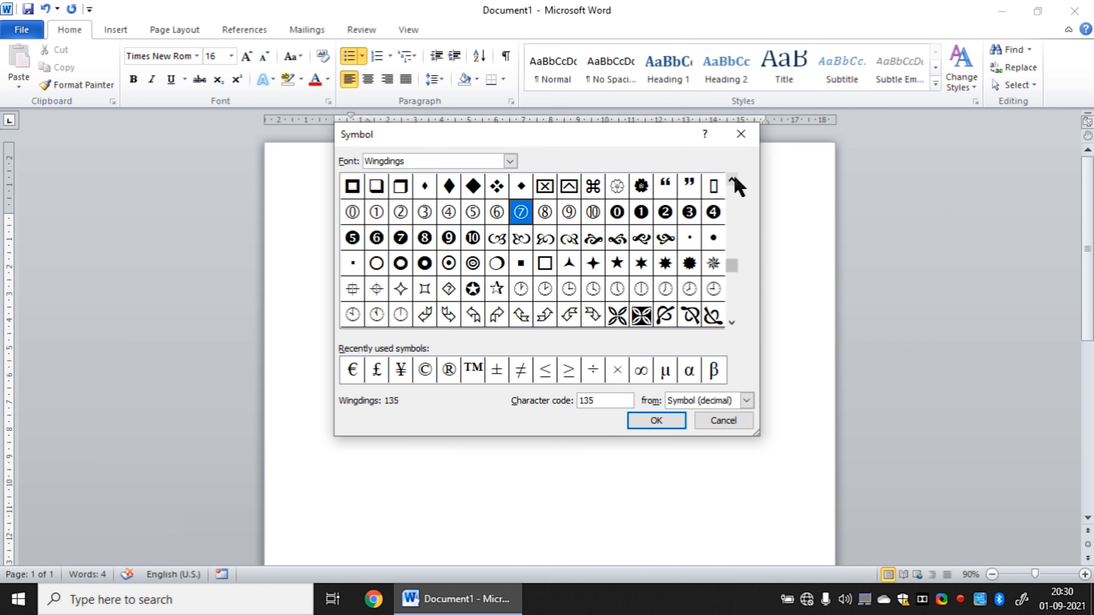
pyautogui.click(732, 180)
pyautogui.click(732, 180)
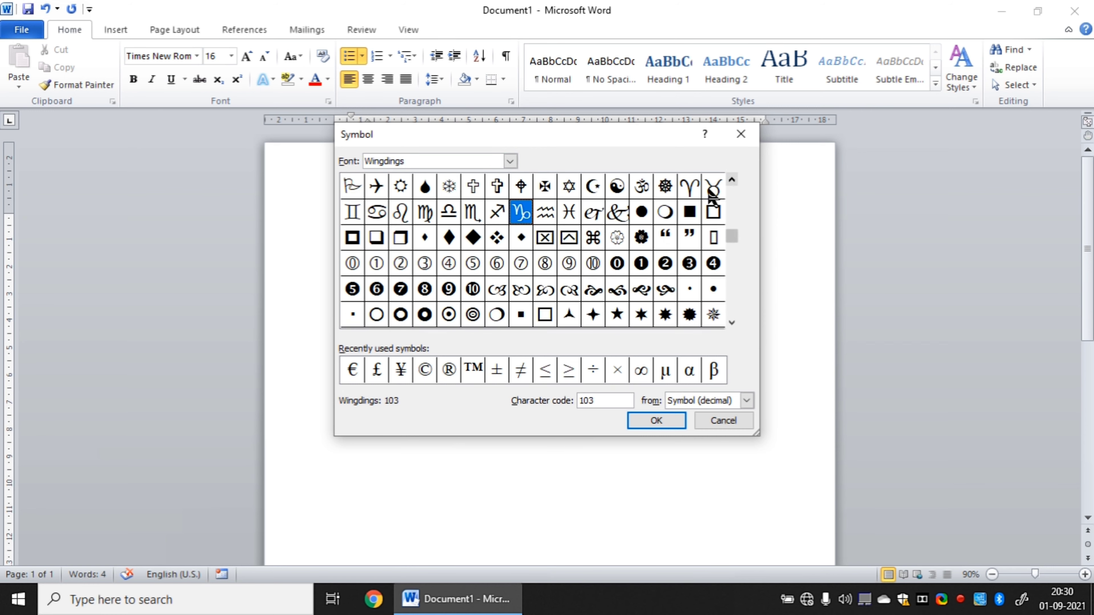
pyautogui.click(642, 238)
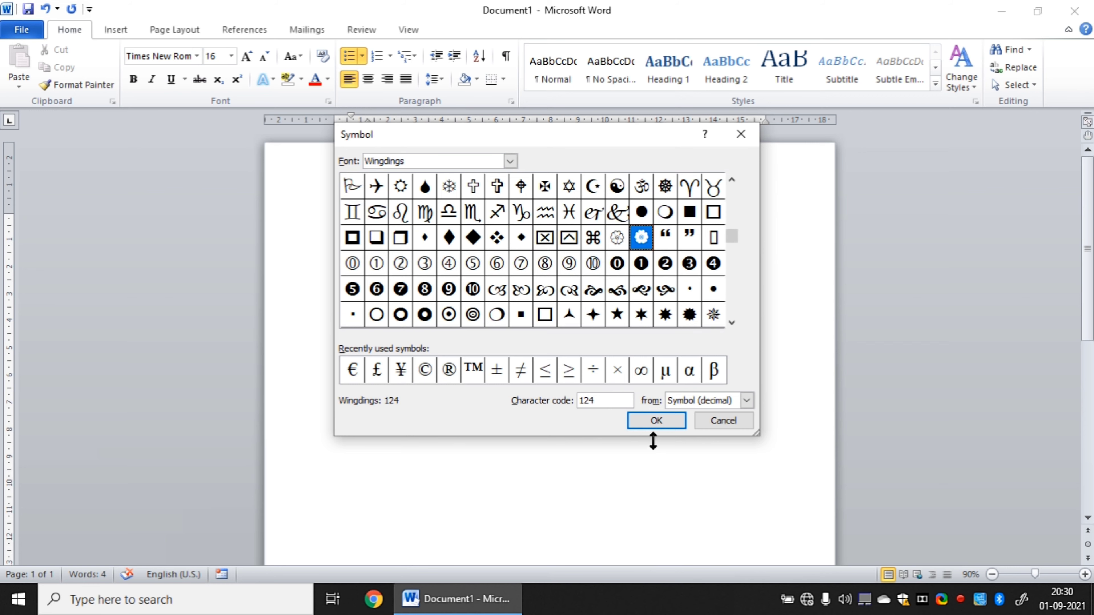
pyautogui.click(654, 424)
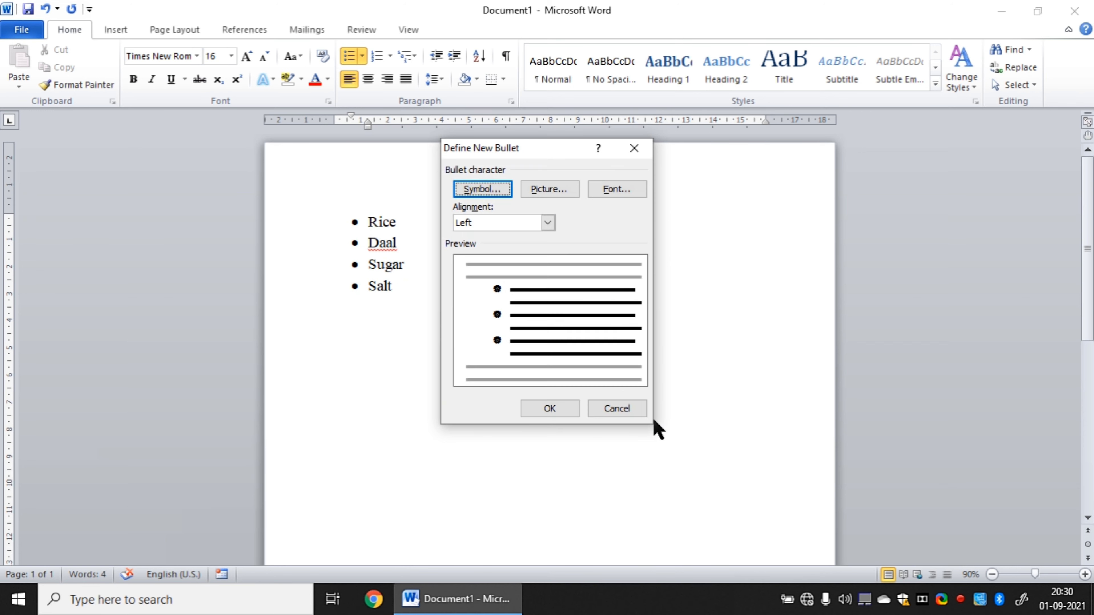
pyautogui.click(556, 407)
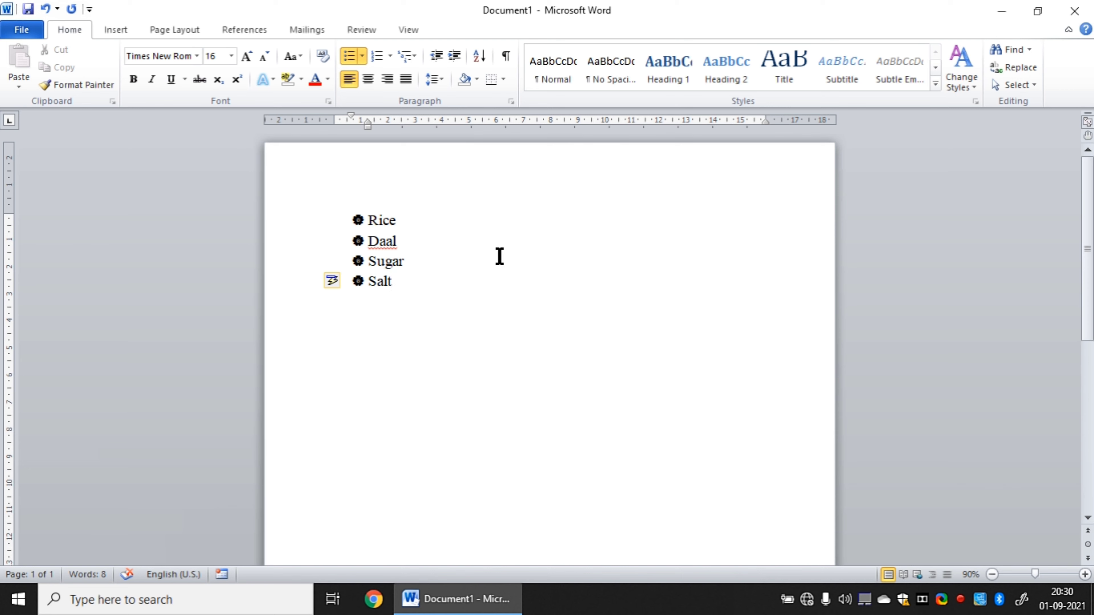
pyautogui.press('Return')
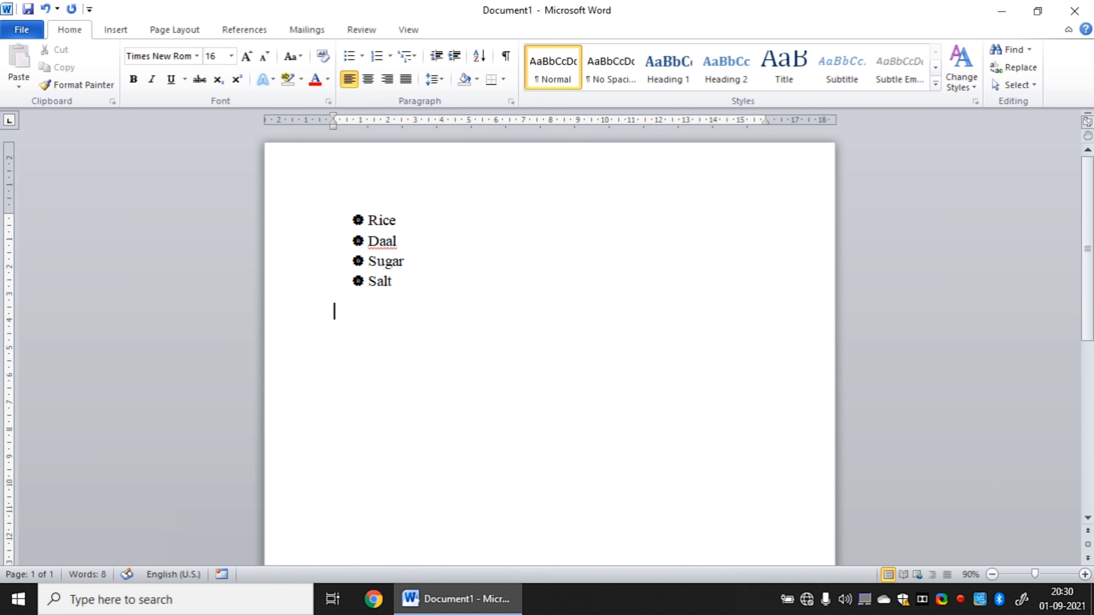
pyautogui.click(410, 281)
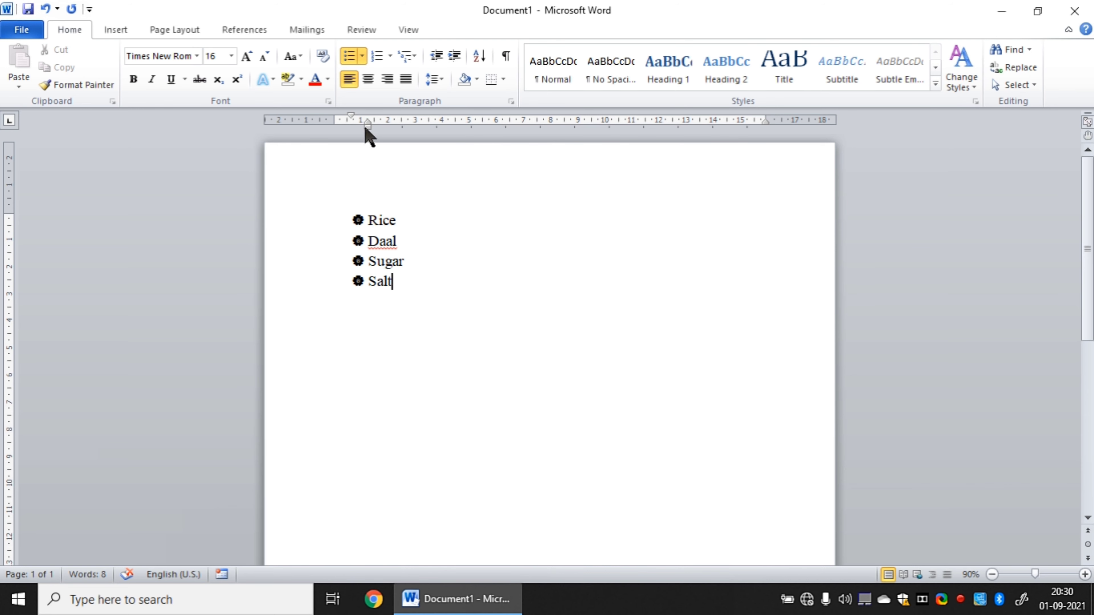
# Select Rice through Salt and drag the hanging indent marker right on the ruler
pyautogui.moveTo(365, 127)
pyautogui.mouseDown()
pyautogui.moveTo(408, 127)
pyautogui.moveTo(367, 128)
pyautogui.mouseUp()
pyautogui.moveTo(347, 220); pyautogui.dragTo(416, 293)
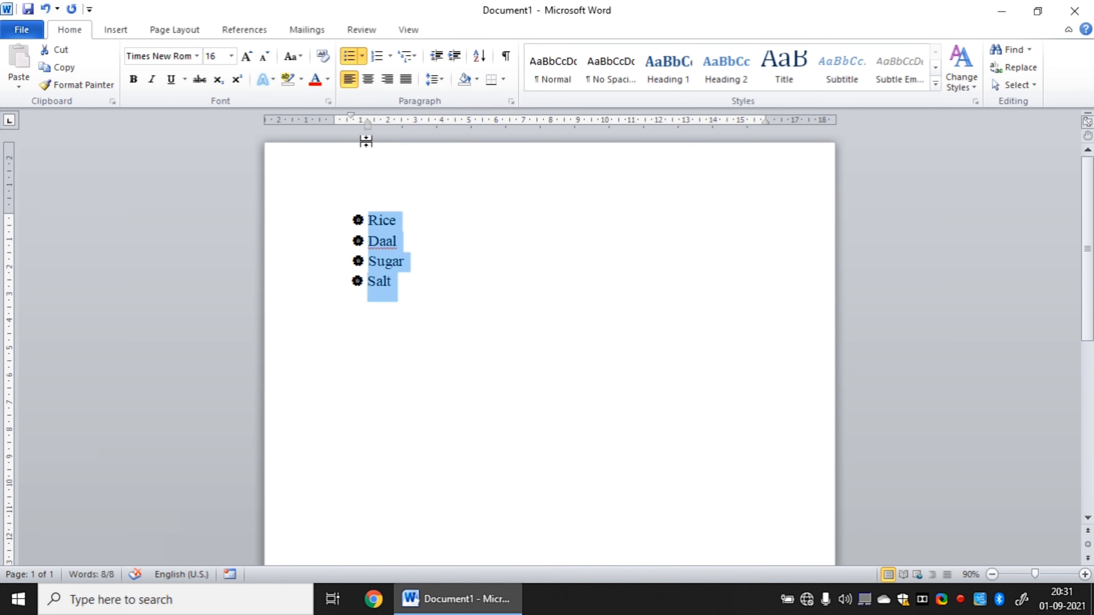
pyautogui.moveTo(370, 128)
pyautogui.mouseDown()
pyautogui.moveTo(442, 128)
pyautogui.moveTo(353, 129)
pyautogui.moveTo(413, 123)
pyautogui.moveTo(373, 124)
pyautogui.mouseUp()
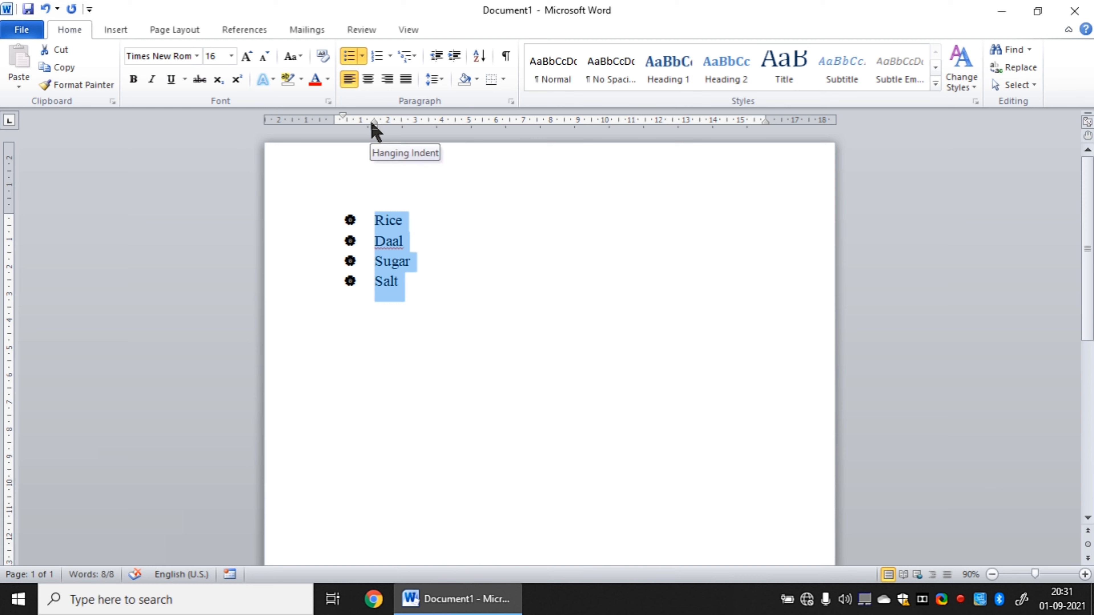
pyautogui.click(425, 280)
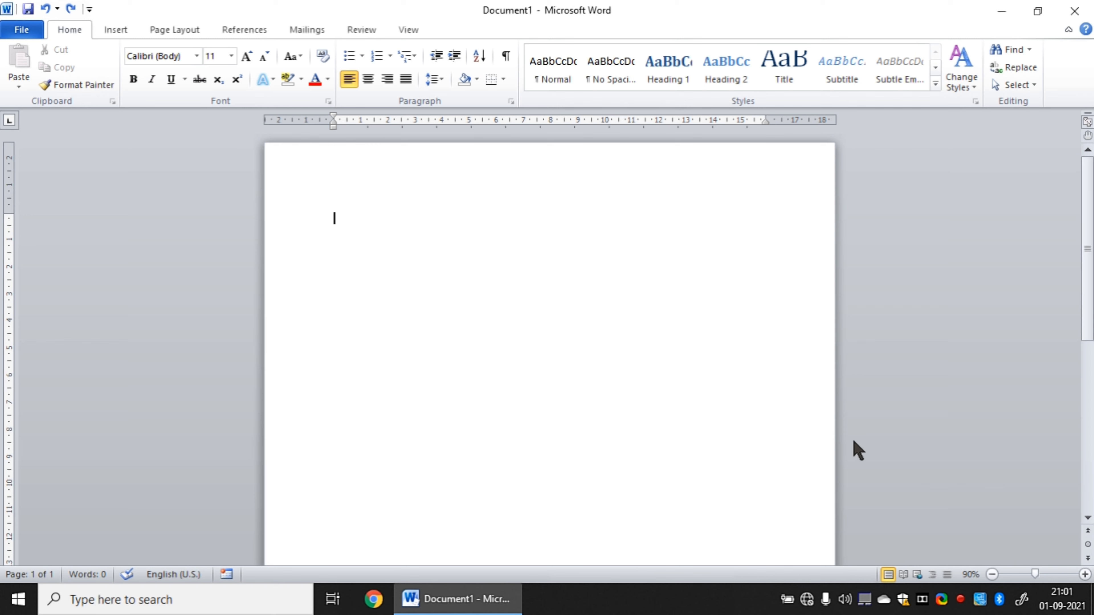
# Begin bullets with Ctrl+Shift+L, type Sugar in Times New Roman size 16, and add Salt below
pyautogui.hotkey('ctrl', 'shift', 'l')
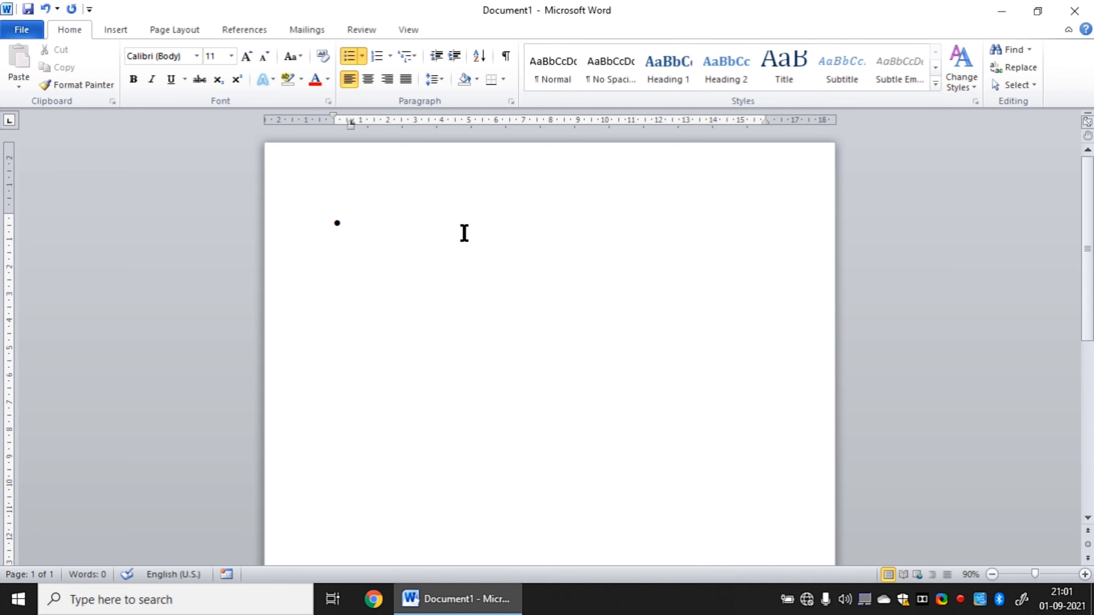
pyautogui.write('Suga')
pyautogui.write('r')
pyautogui.moveTo(376, 224); pyautogui.dragTo(350, 225)
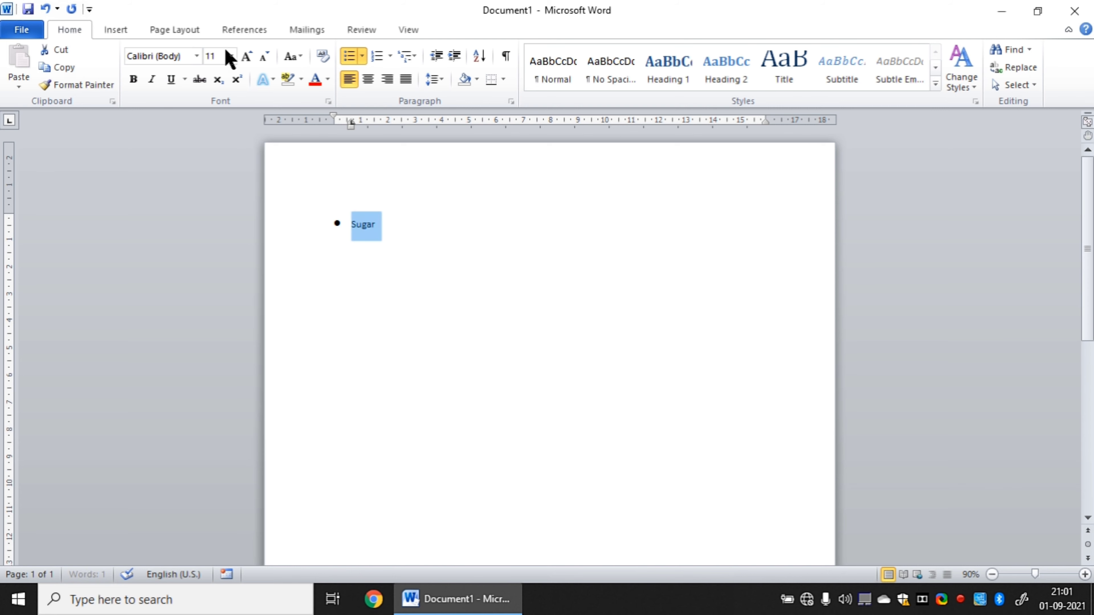
pyautogui.click(197, 56)
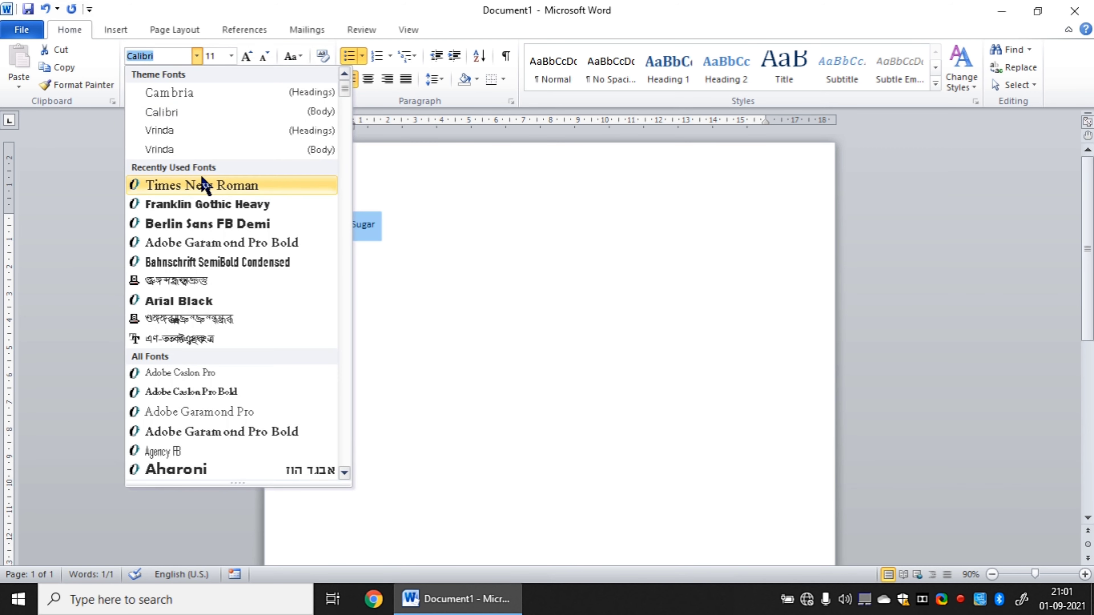
pyautogui.click(204, 185)
pyautogui.click(232, 57)
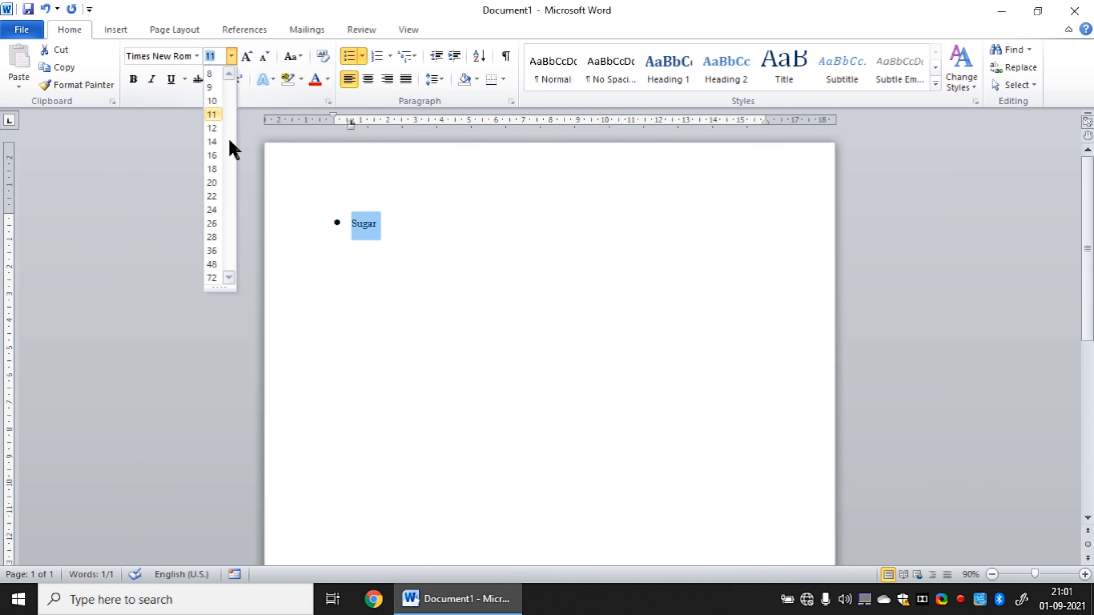
pyautogui.click(211, 155)
pyautogui.click(428, 226)
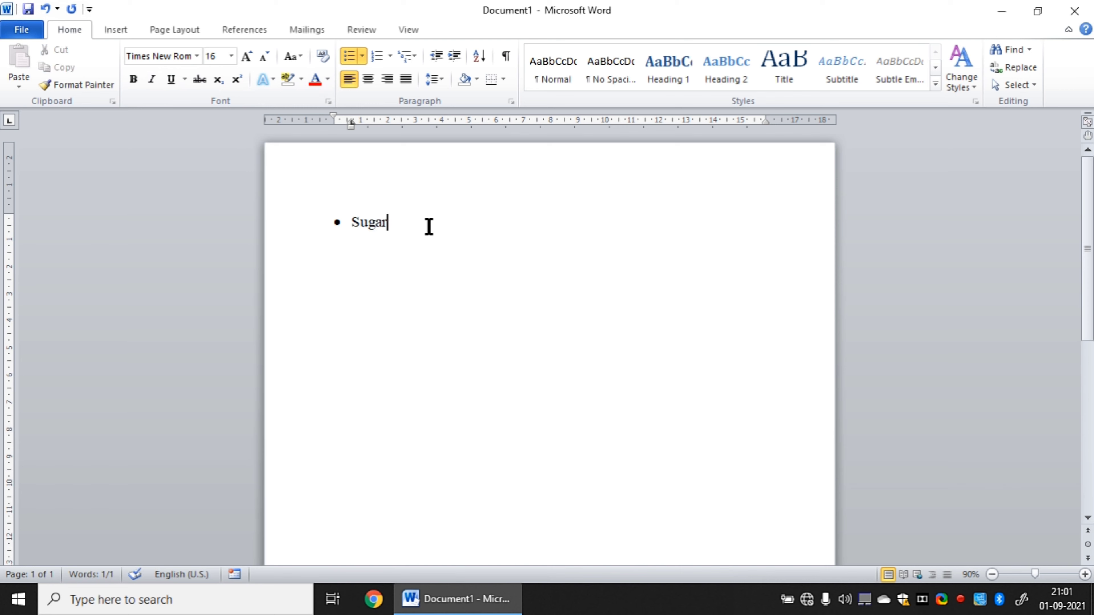
pyautogui.press('Return')
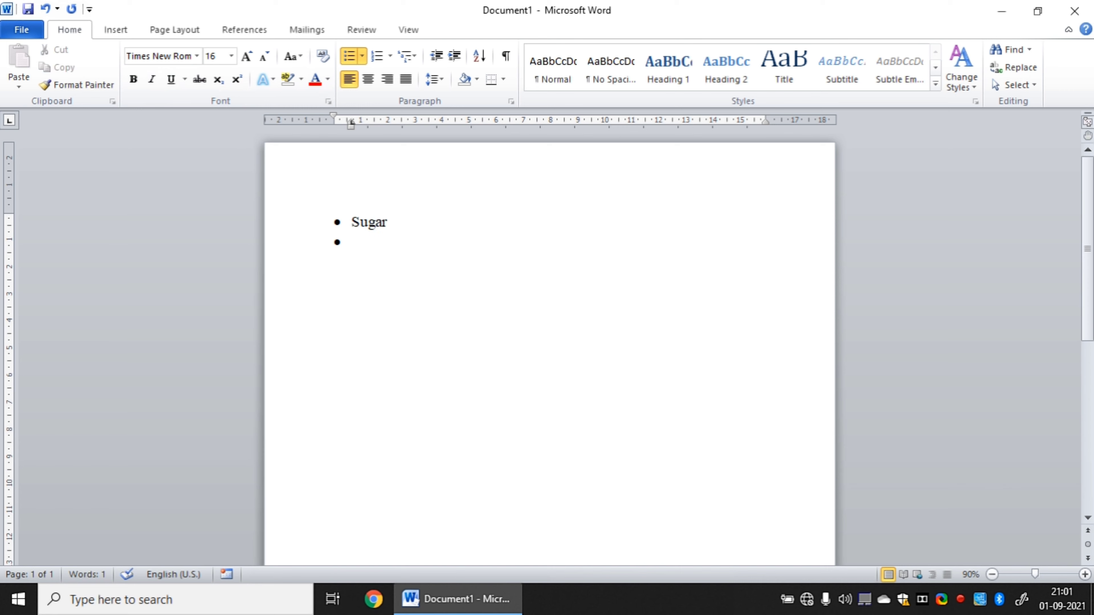
pyautogui.write('Salt')
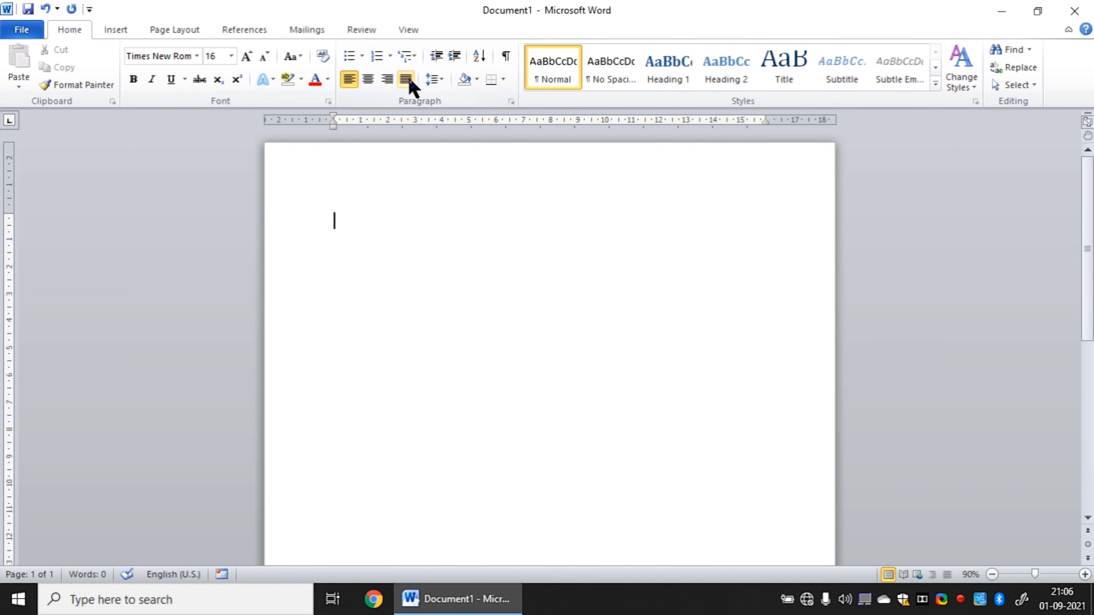
# Choose the 1. 2. 3. format from the Numbering Library
pyautogui.click(390, 57)
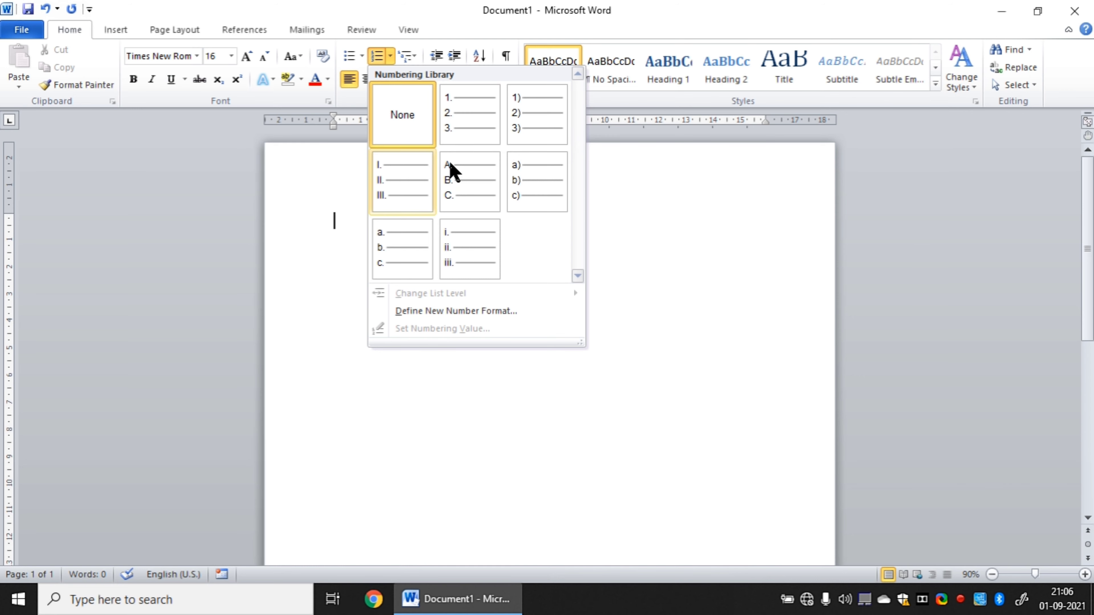
pyautogui.click(471, 126)
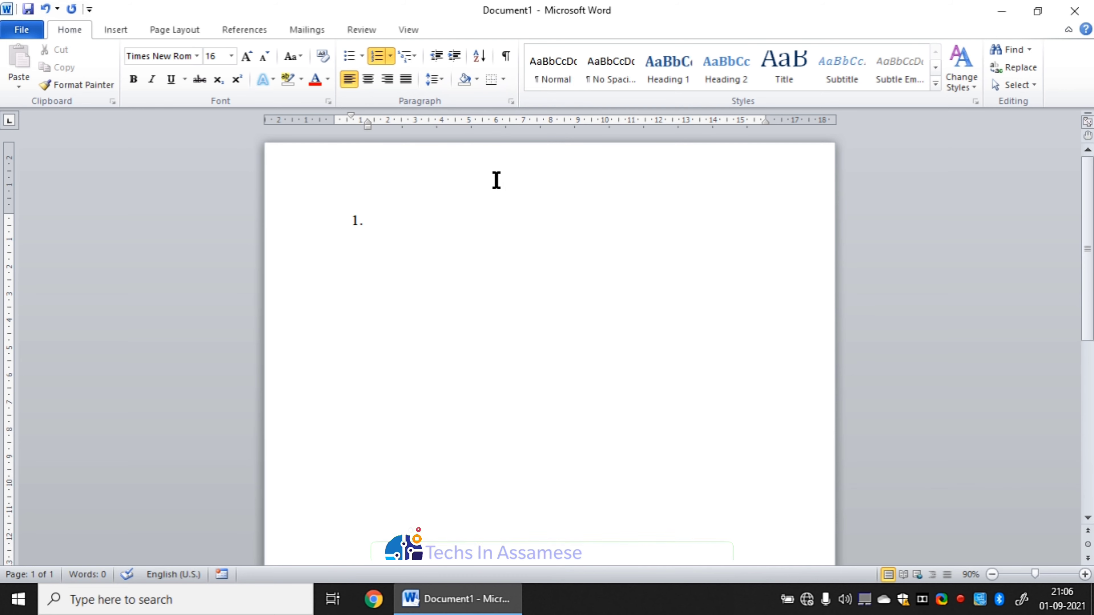
# Type the first five numbered items: Sugar, Salt, Moil, Refine, Potato
pyautogui.write('Su')
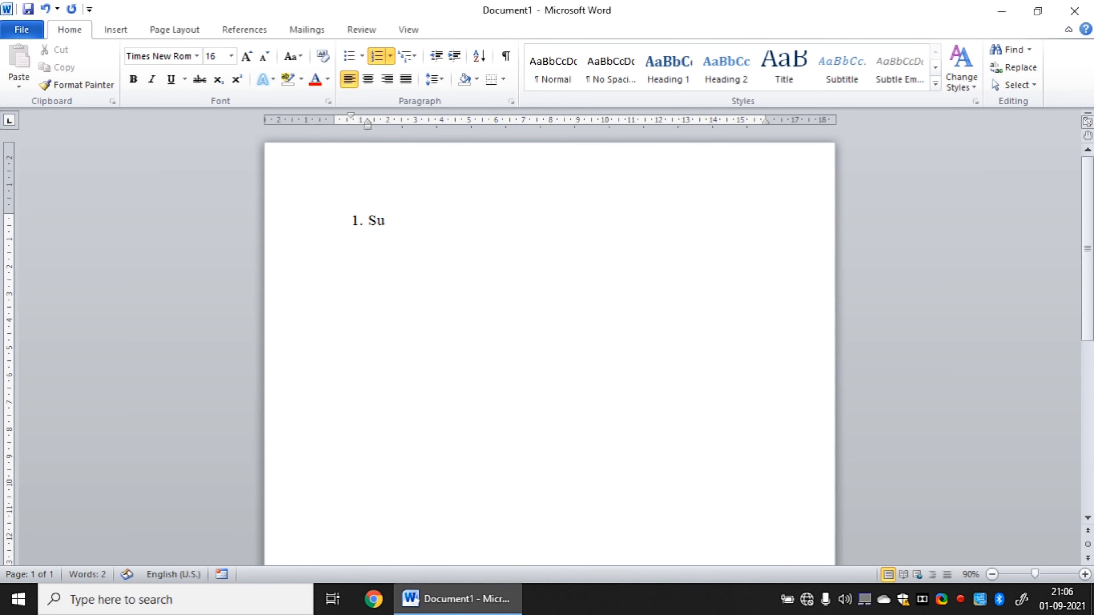
pyautogui.write('gar')
pyautogui.press('Return')
pyautogui.write('Salt')
pyautogui.press('Return')
pyautogui.write('Moi')
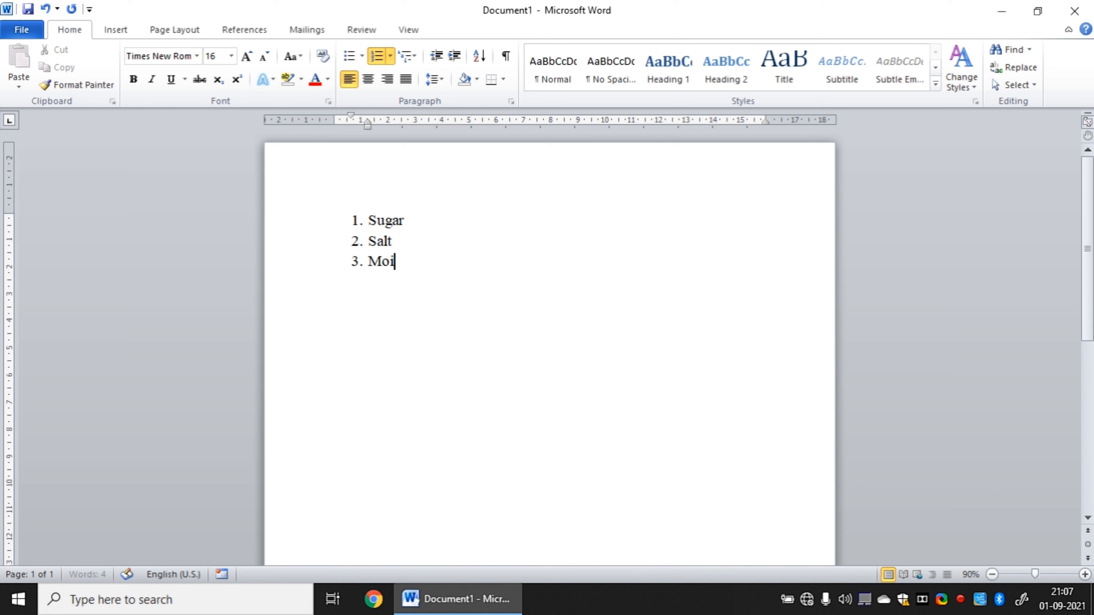
pyautogui.write('l')
pyautogui.press('Return')
pyautogui.write('Refine')
pyautogui.press('Return')
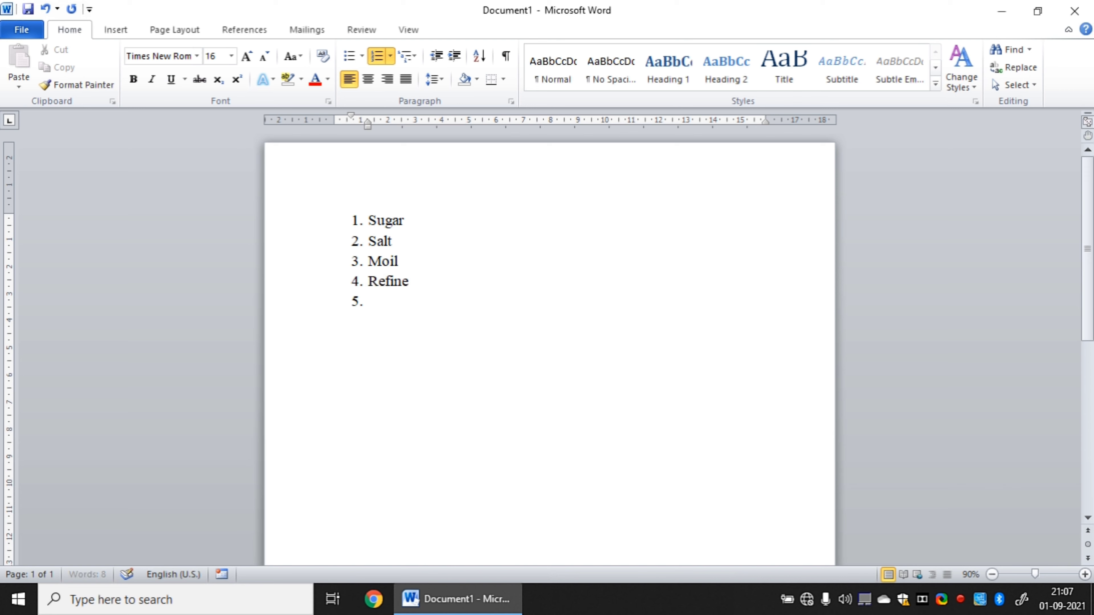
pyautogui.write('Potato')
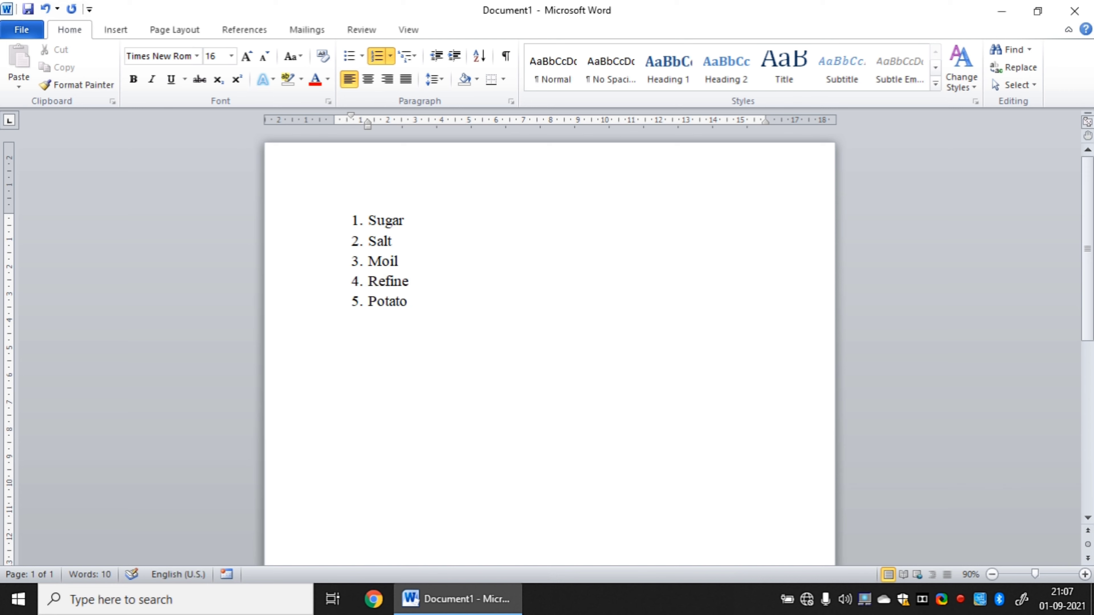
# Add Pen Drive, CD, DVD and HDD as items 6–9, then select Pen Drive's number
pyautogui.press('Return')
pyautogui.press('Return')
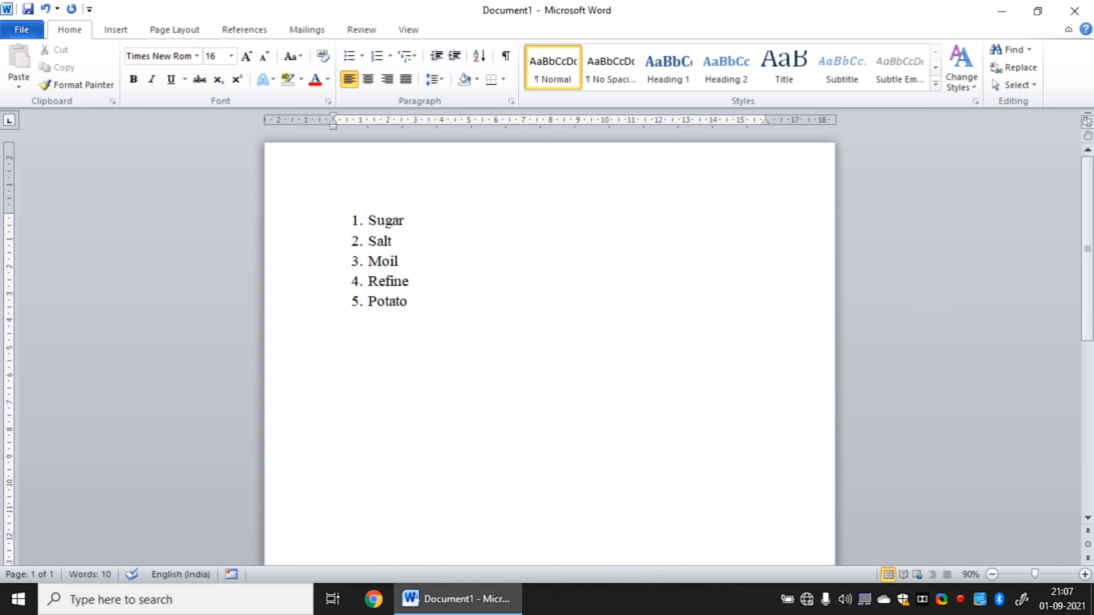
pyautogui.press('BackSpace')
pyautogui.press('Return')
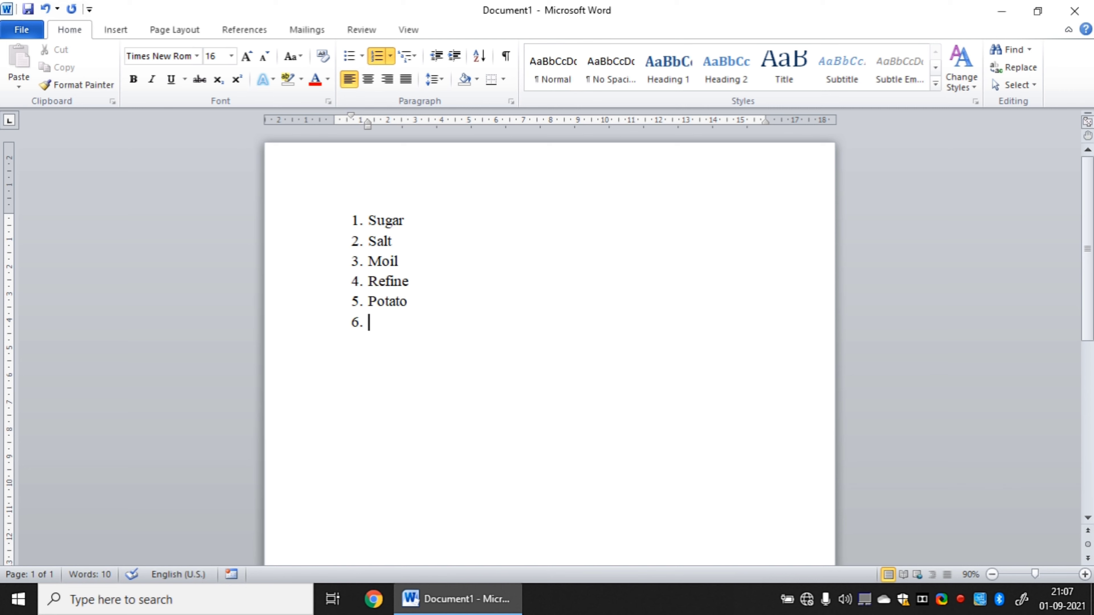
pyautogui.write('Pen Dri')
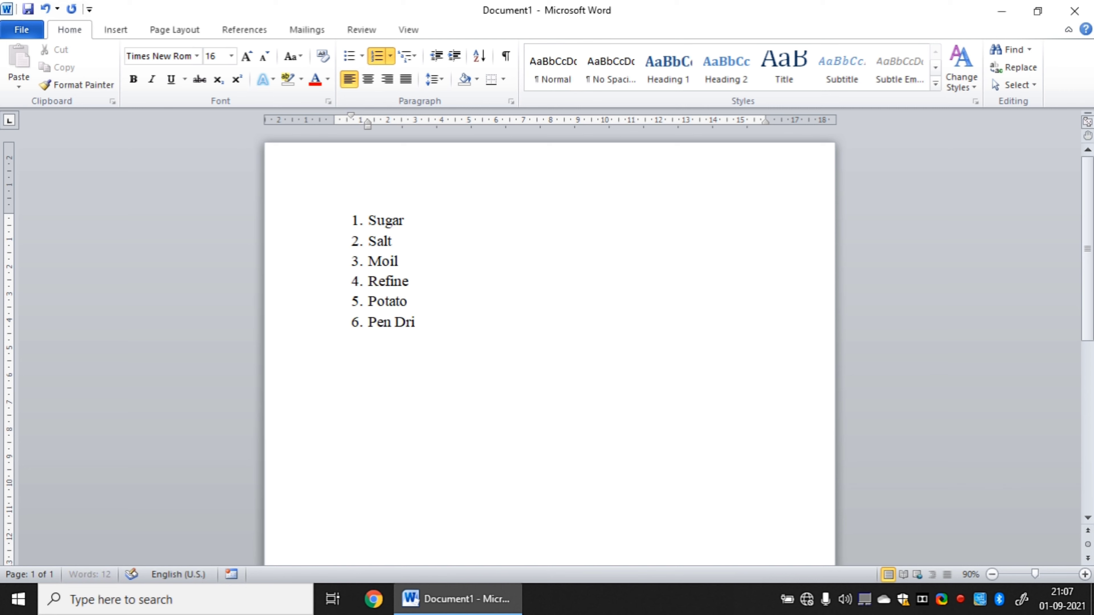
pyautogui.write('ve')
pyautogui.press('Return')
pyautogui.write('CD')
pyautogui.press('Return')
pyautogui.write('DVD')
pyautogui.press('Return')
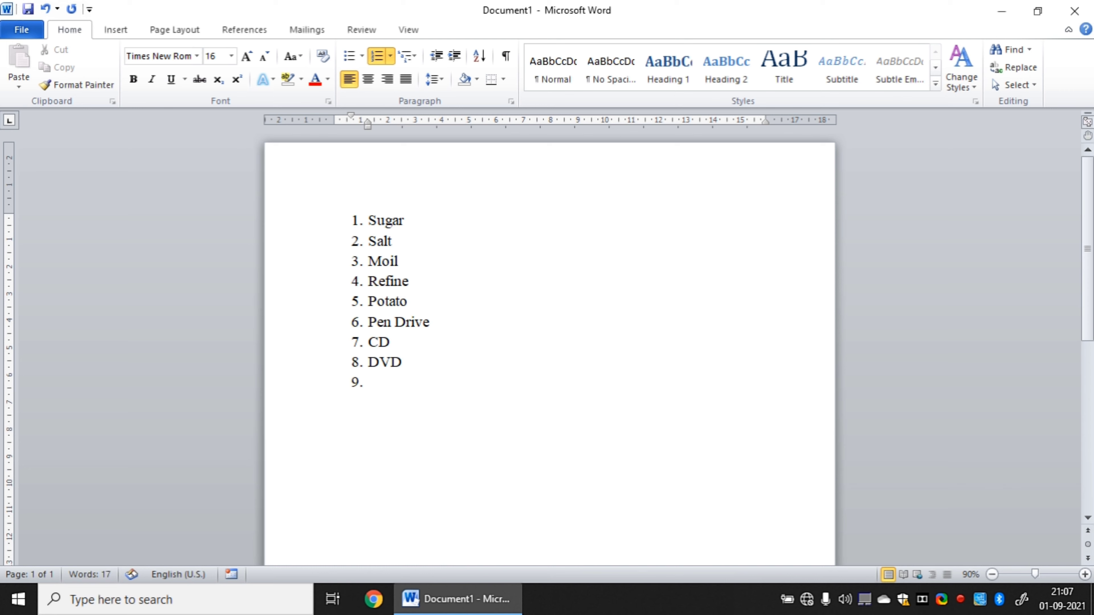
pyautogui.write('HDD')
pyautogui.click(357, 324)
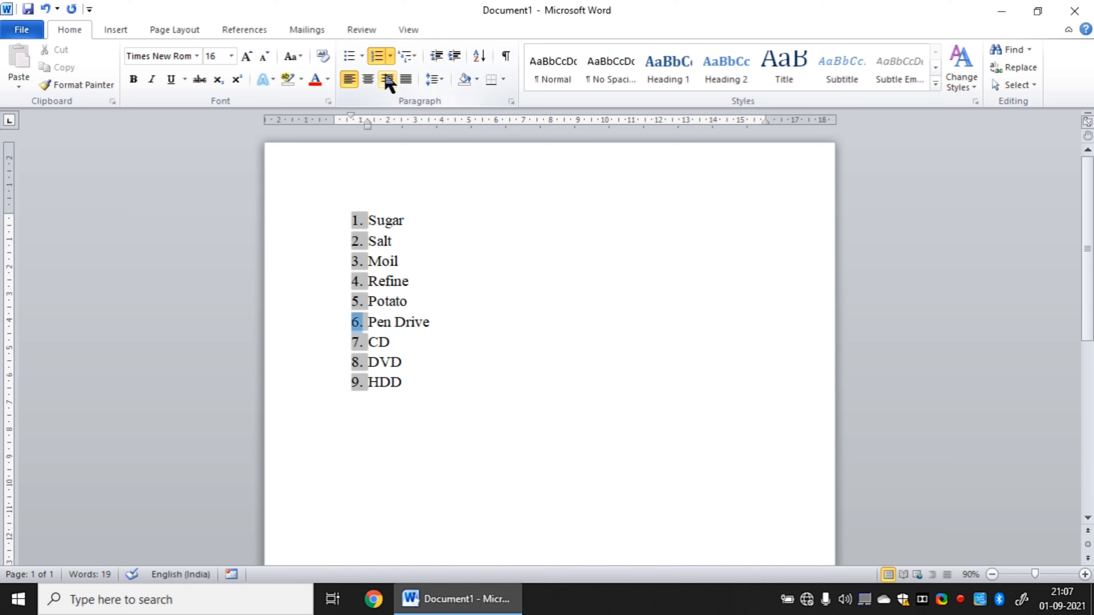
# Use Set Numbering Value to start a new list at 1 from Pen Drive
pyautogui.click(390, 57)
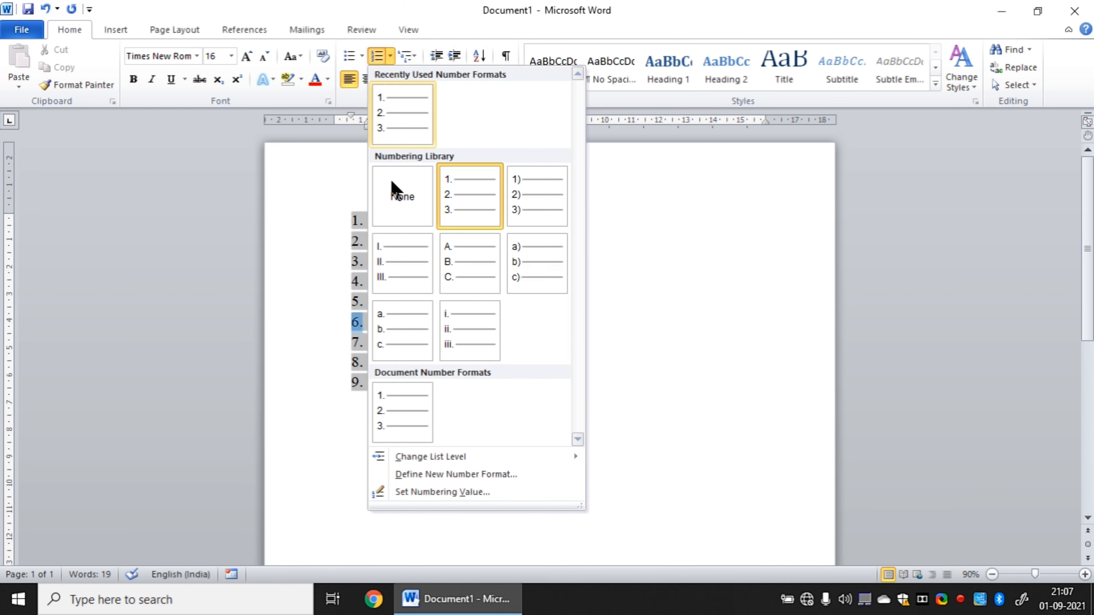
pyautogui.click(458, 498)
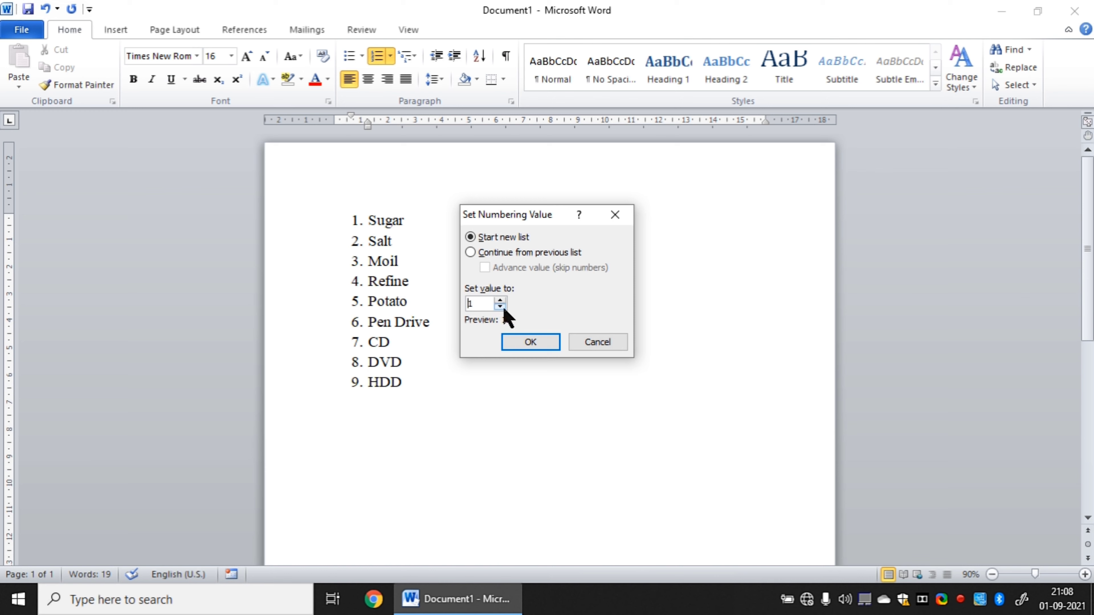
pyautogui.click(521, 350)
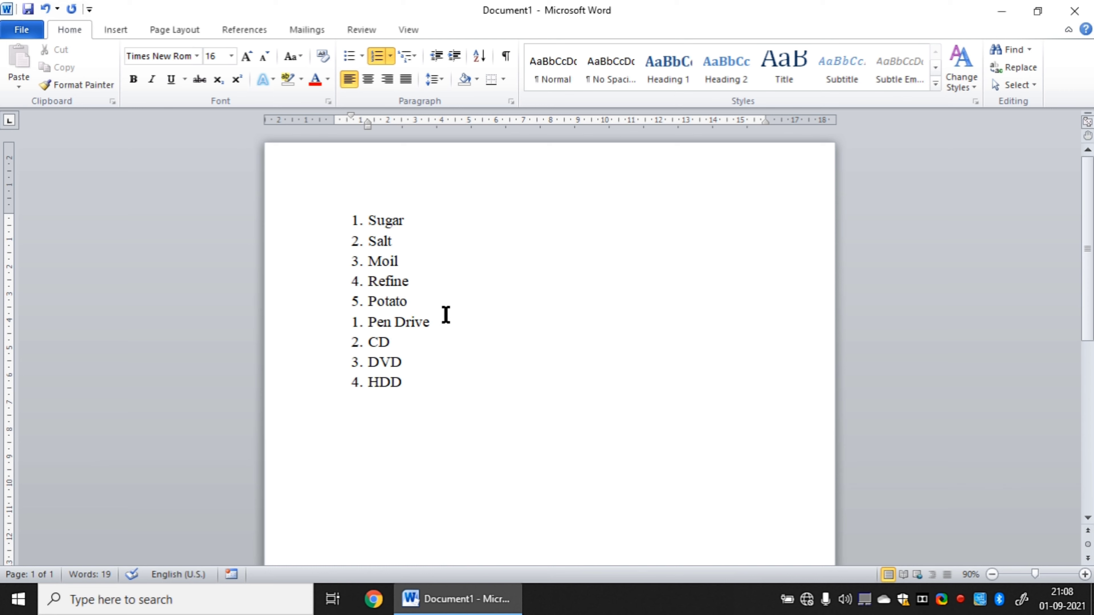
# End the list after Potato with a plain line, then delete both numbered lists from HDD to Sugar
pyautogui.click(446, 299)
pyautogui.press('Return')
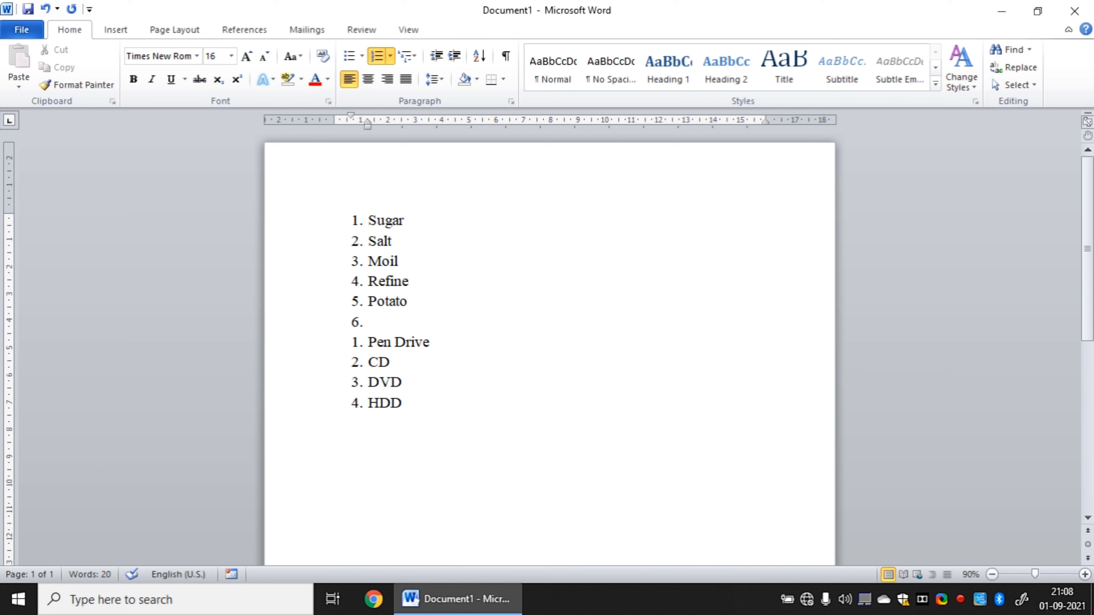
pyautogui.press('Return')
pyautogui.press('Return')
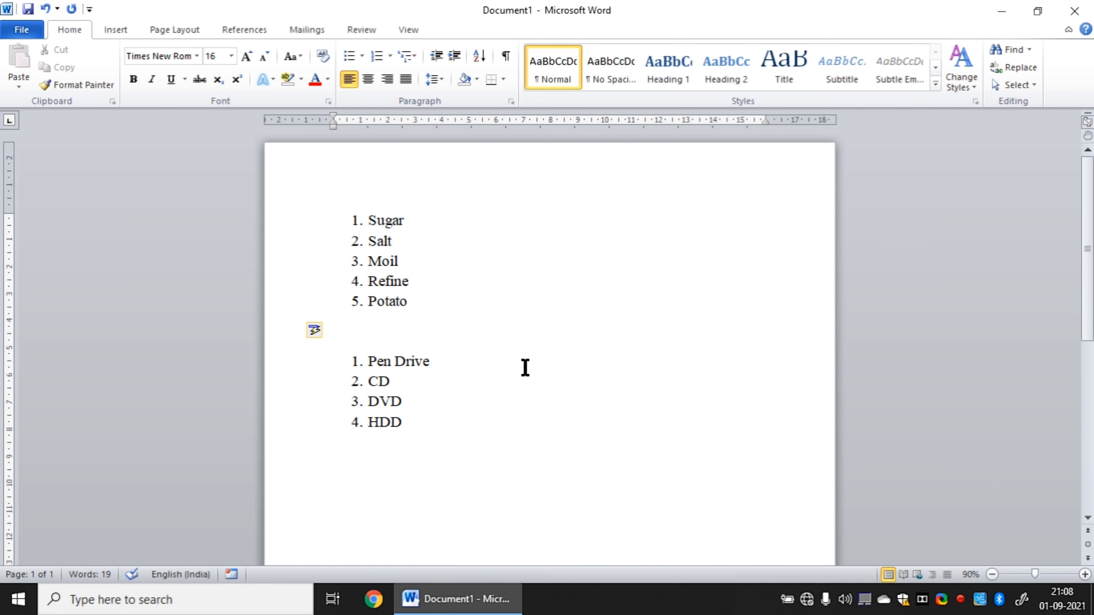
pyautogui.moveTo(421, 426); pyautogui.dragTo(334, 218)
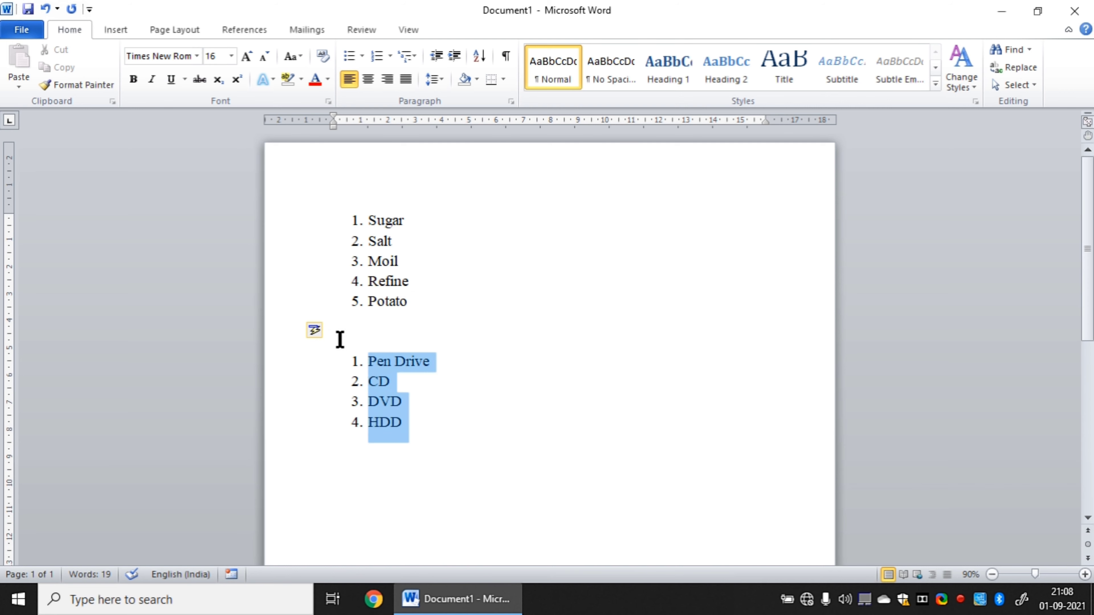
pyautogui.press('Delete')
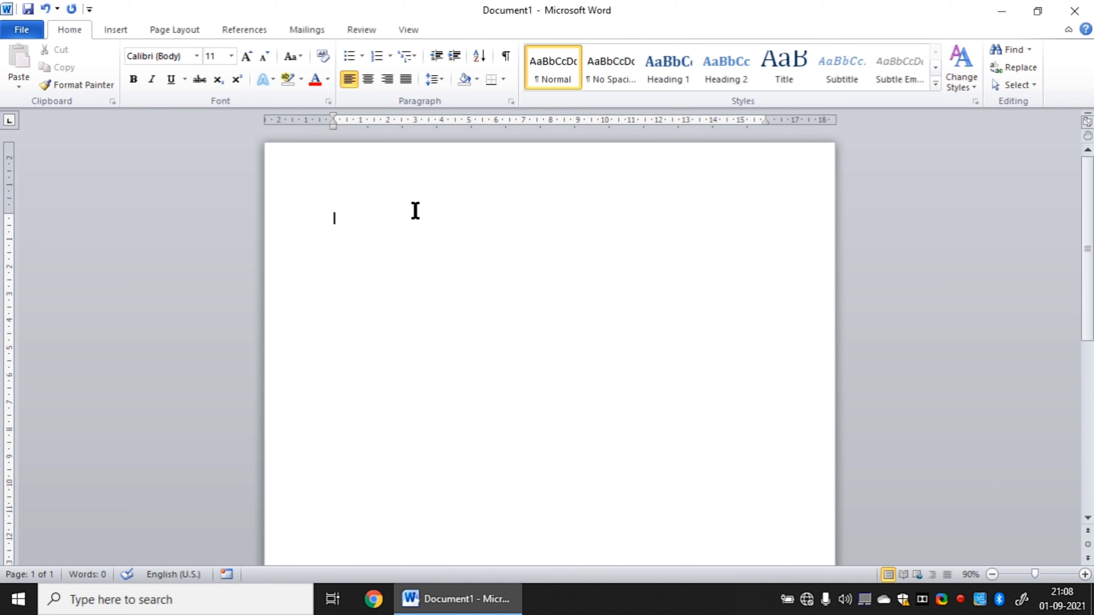
# Type 'Primary Memory', format it as Times New Roman 16, and make it numbered item 1
pyautogui.write('P')
pyautogui.write('rimary')
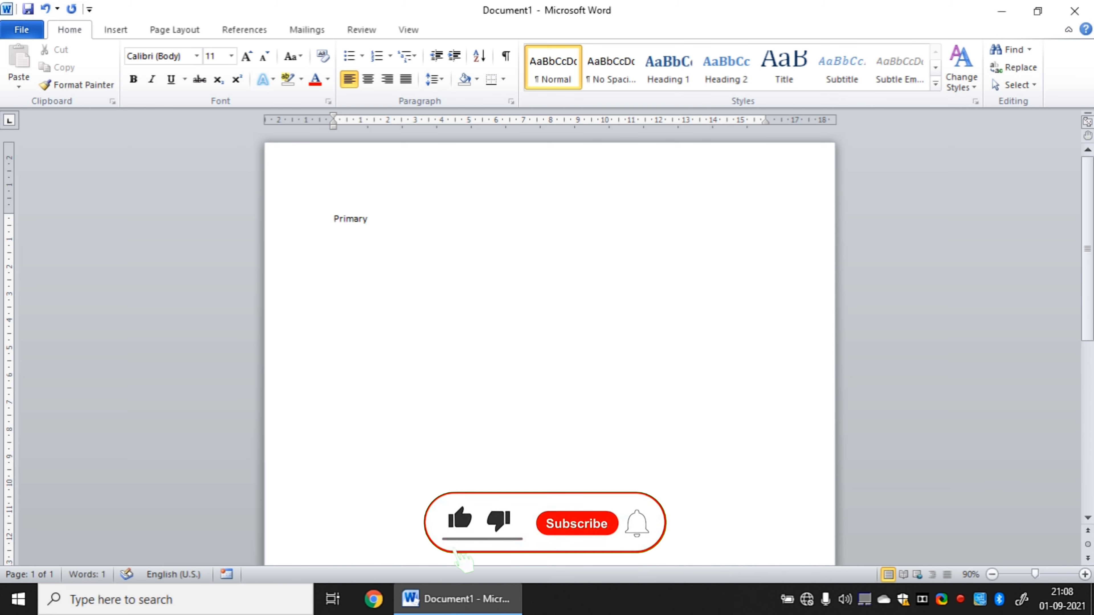
pyautogui.write(' Memory')
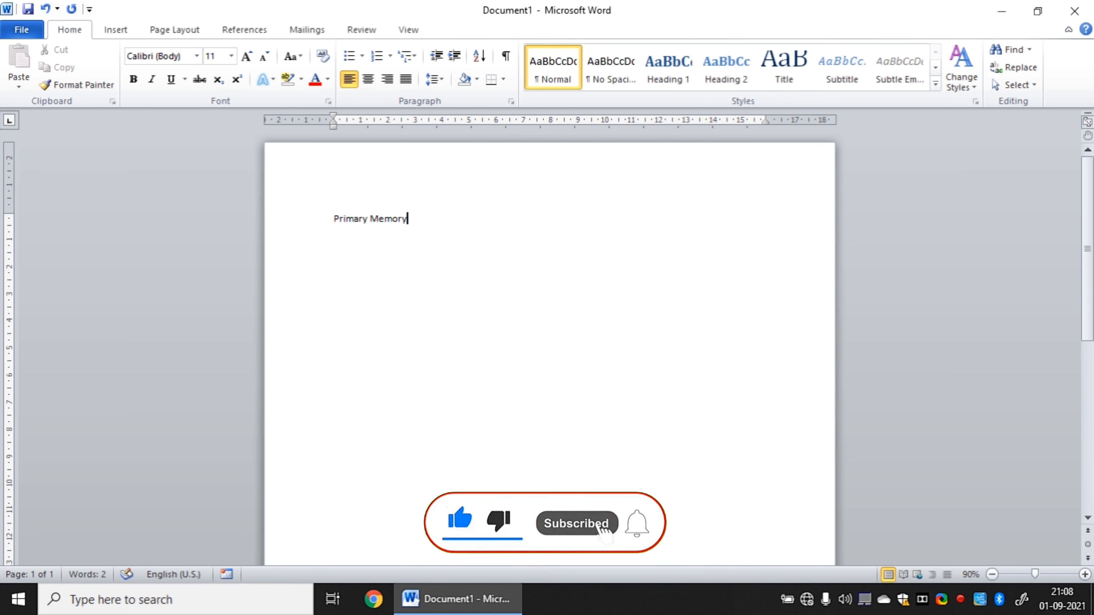
pyautogui.moveTo(418, 222); pyautogui.dragTo(320, 217)
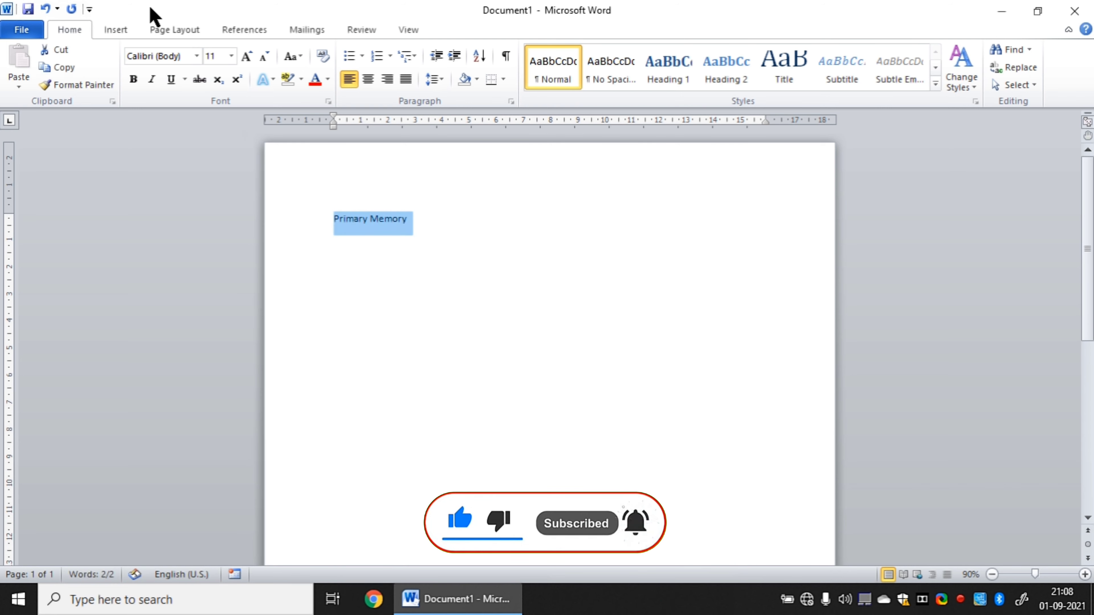
pyautogui.click(196, 56)
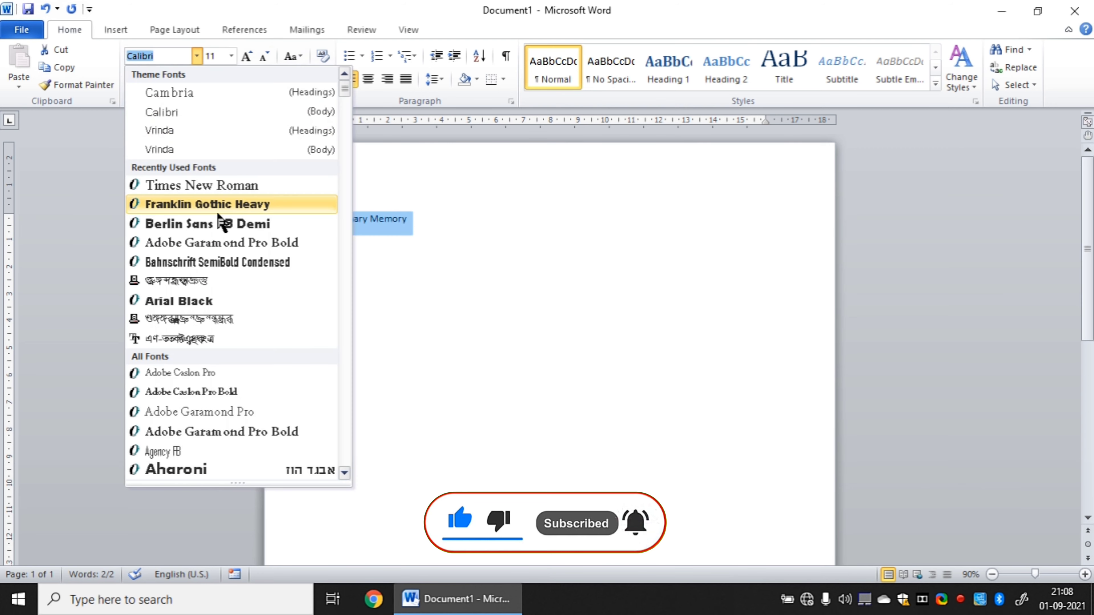
pyautogui.click(217, 183)
pyautogui.click(232, 57)
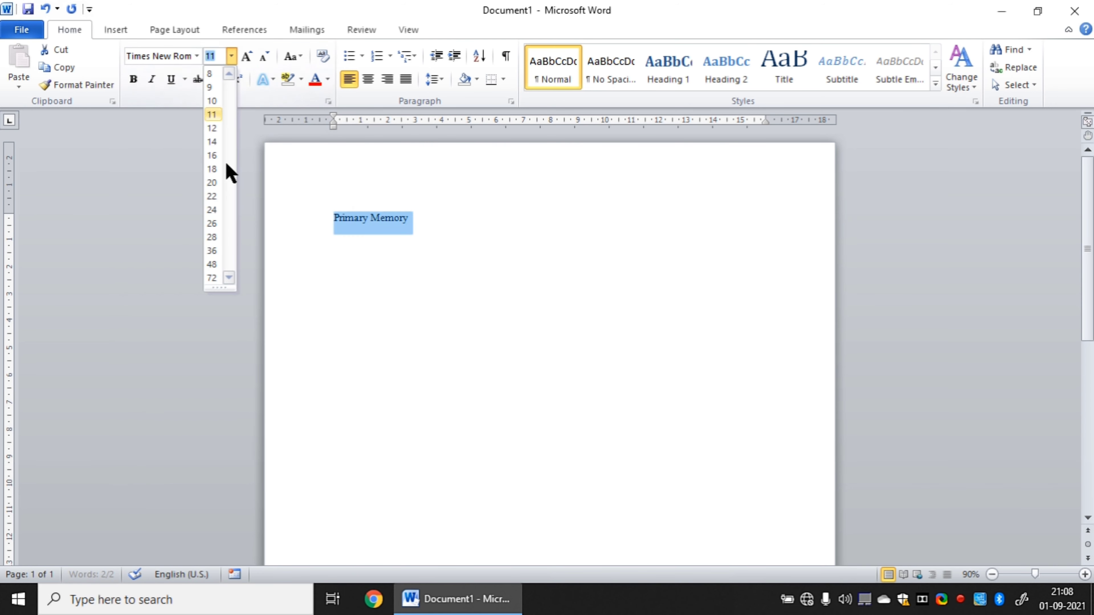
pyautogui.click(213, 154)
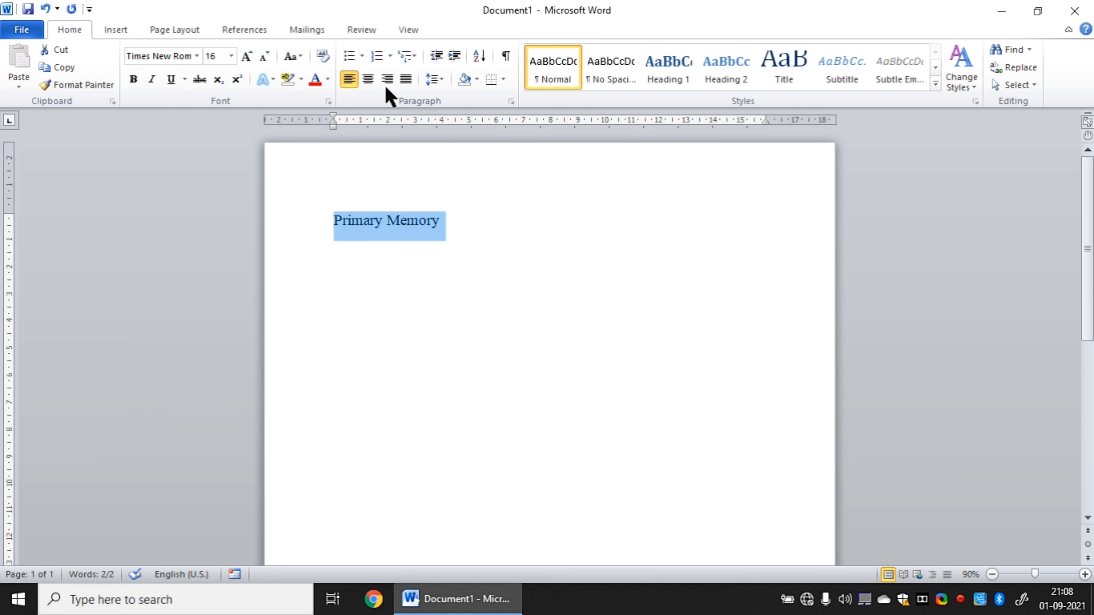
pyautogui.click(378, 57)
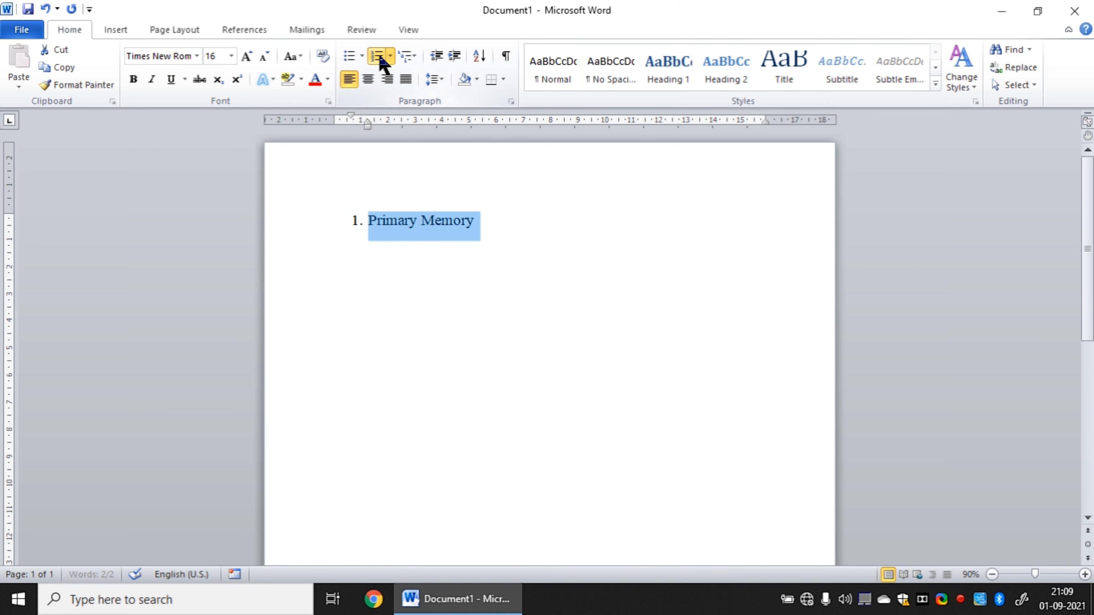
pyautogui.click(506, 232)
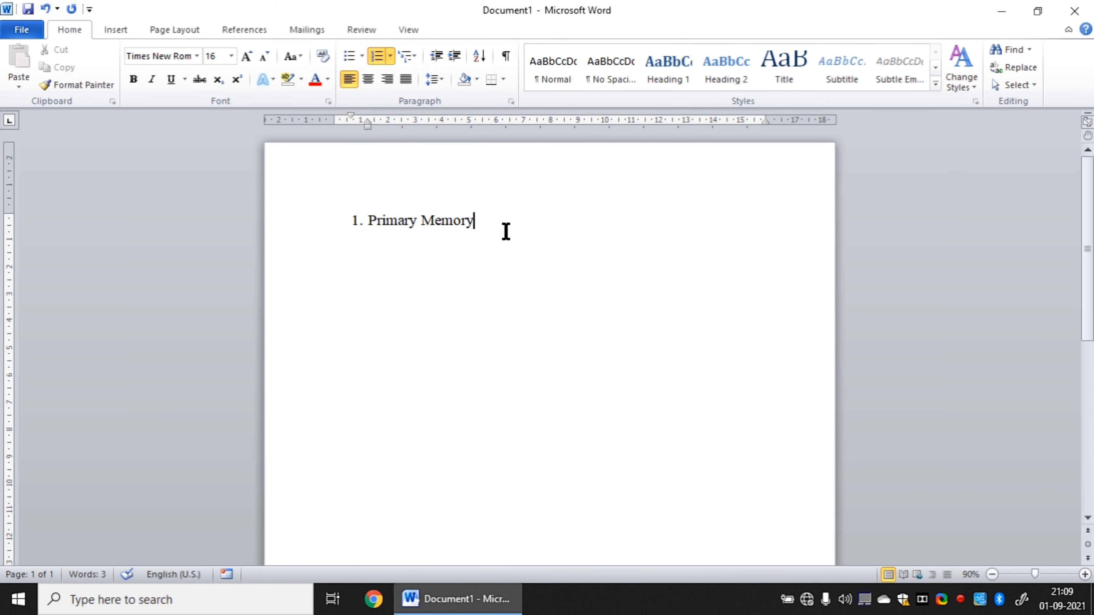
# Add RAM as indented sub-item a under Primary Memory
pyautogui.press('Return')
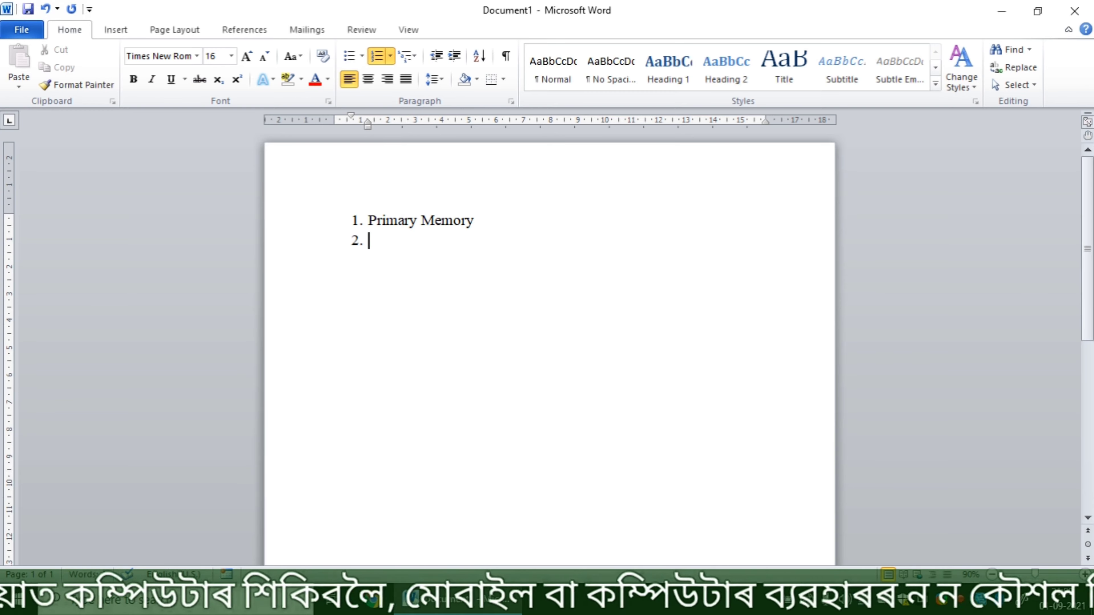
pyautogui.press('Tab')
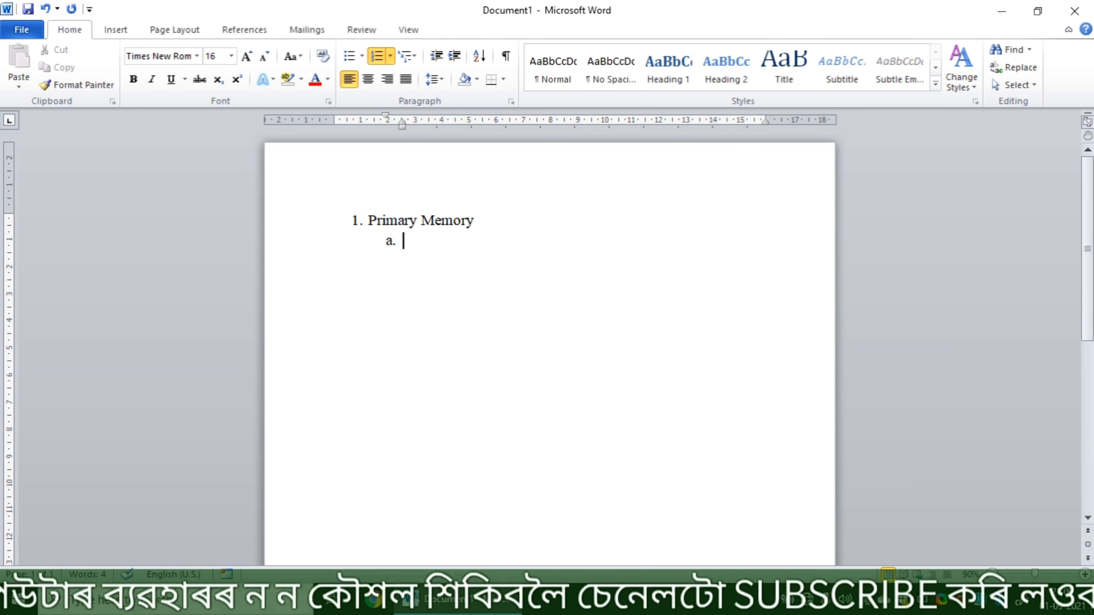
pyautogui.write('RAM')
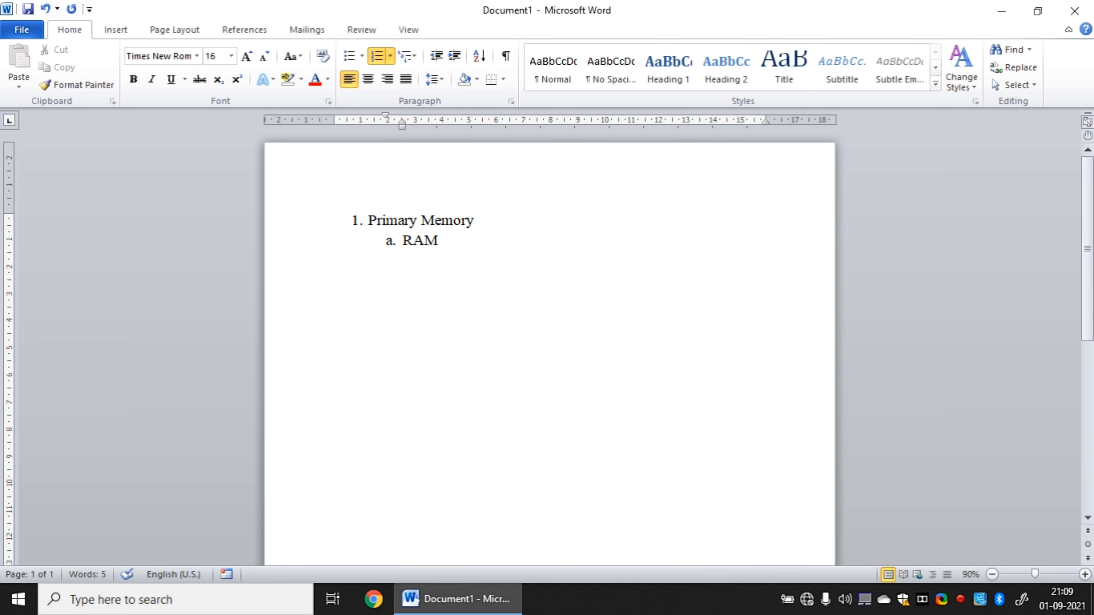
# Nest SRAM and DARM under RAM, then promote a new empty line back to RAM's level
pyautogui.press('Return')
pyautogui.press('Tab')
pyautogui.write('SR')
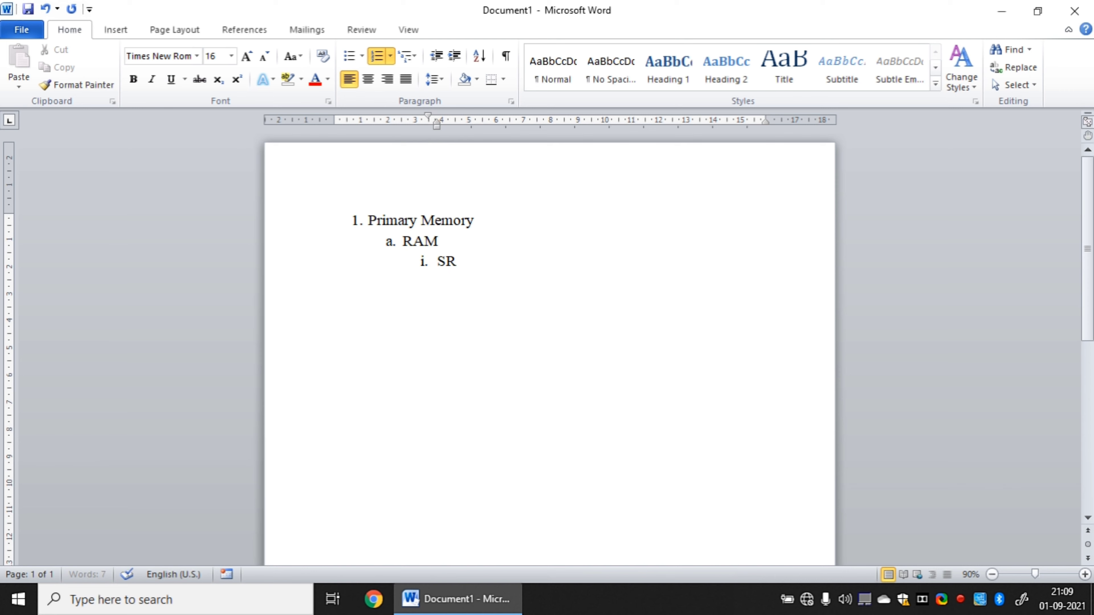
pyautogui.write('AM')
pyautogui.press('Return')
pyautogui.write('DARM')
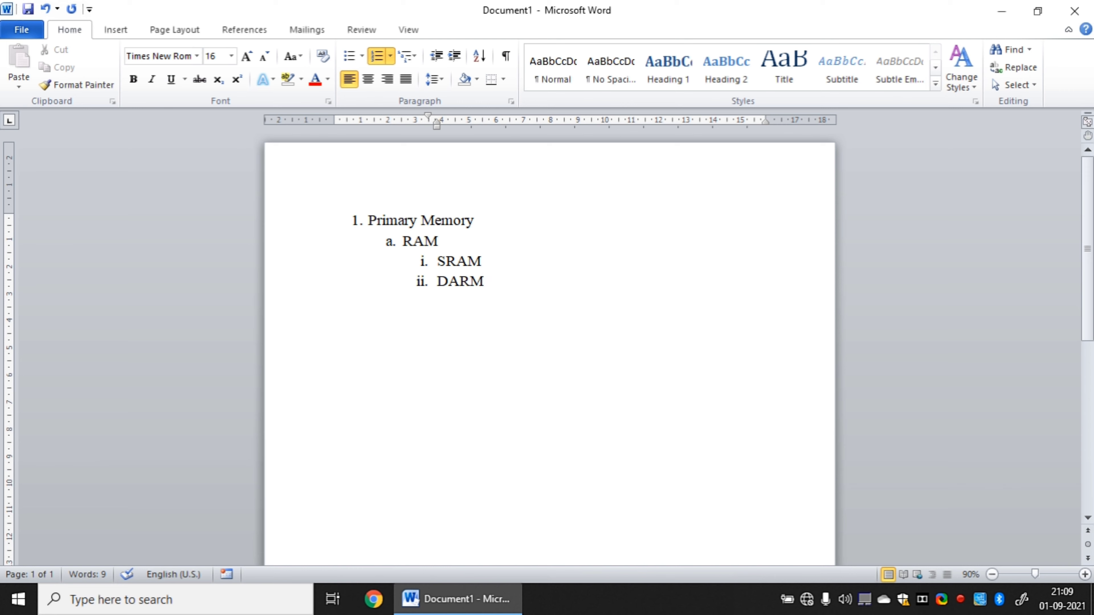
pyautogui.press('Return')
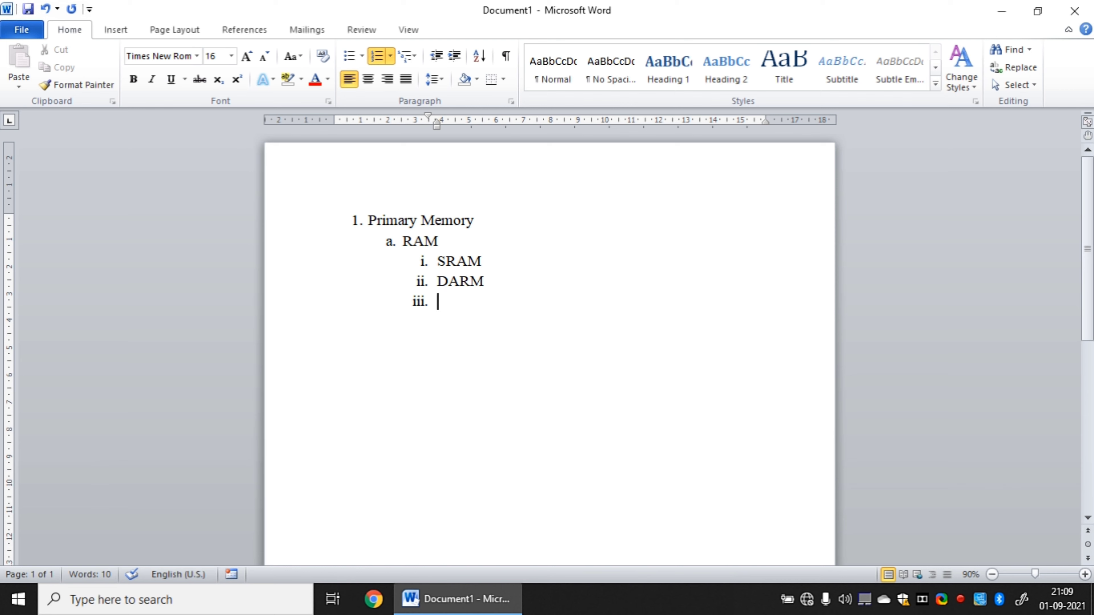
pyautogui.hotkey('shift', 'Tab')
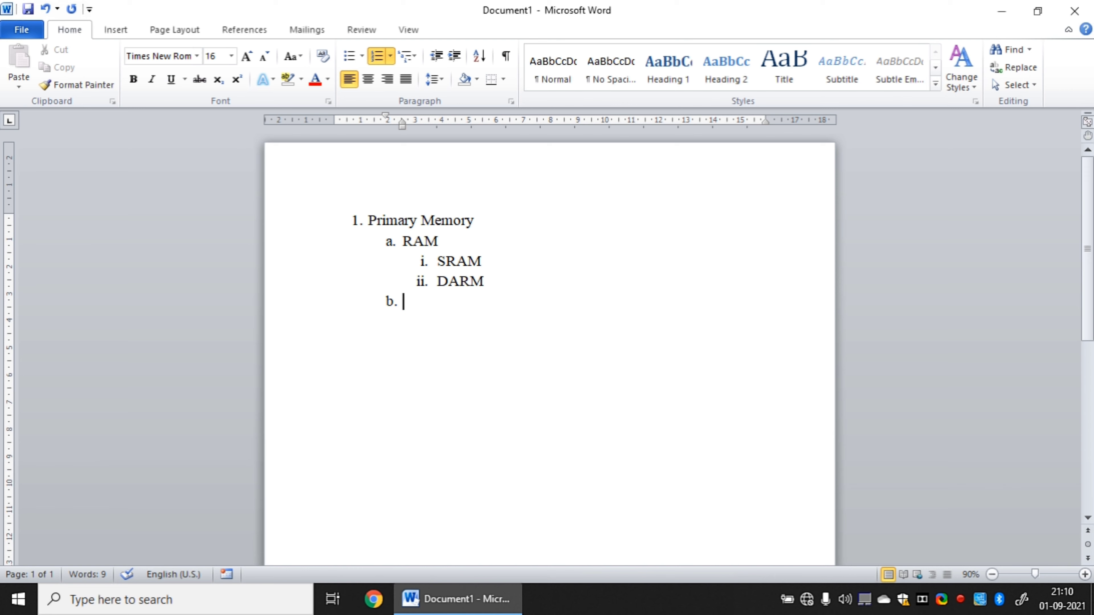
# Add ROM as item b with PROM, EPROM and EEPROM nested beneath, then promote the next empty line
pyautogui.write('ROM')
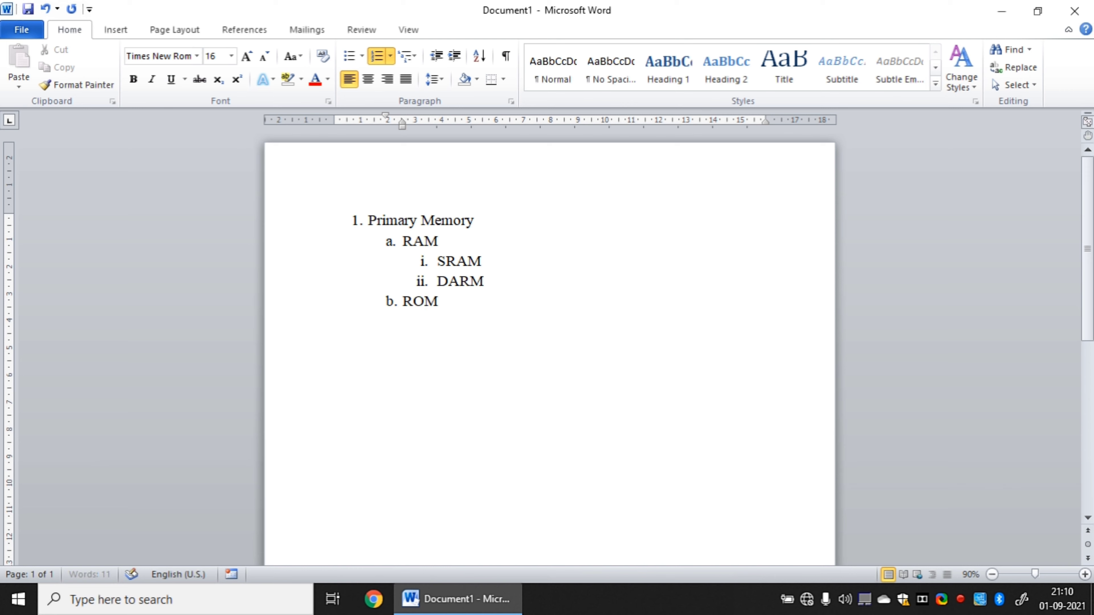
pyautogui.press('Return')
pyautogui.press('Tab')
pyautogui.write('PROM')
pyautogui.press('Return')
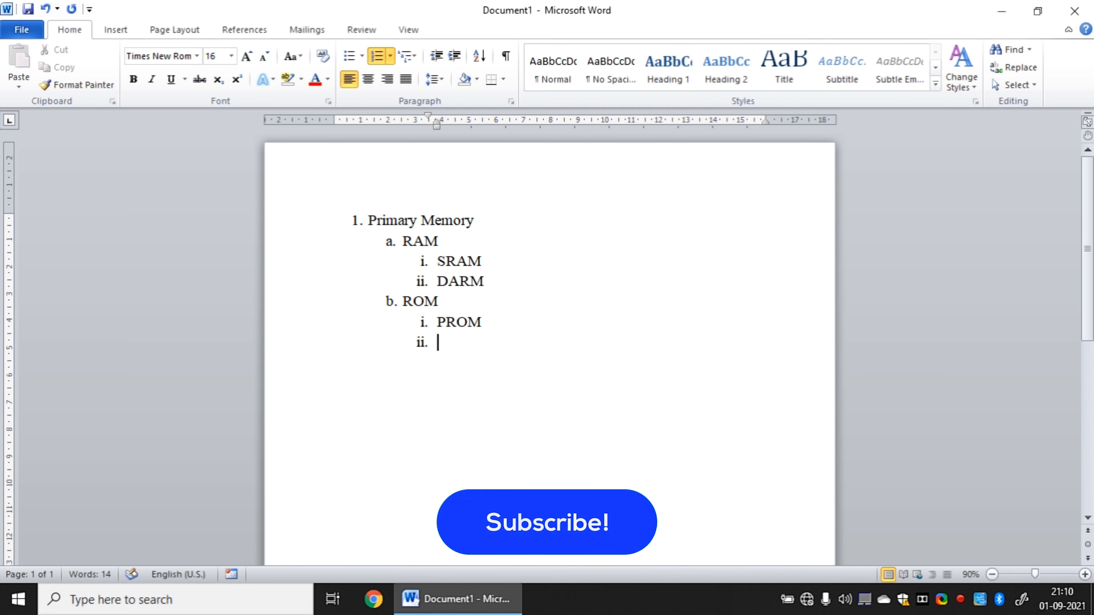
pyautogui.write('EPROM')
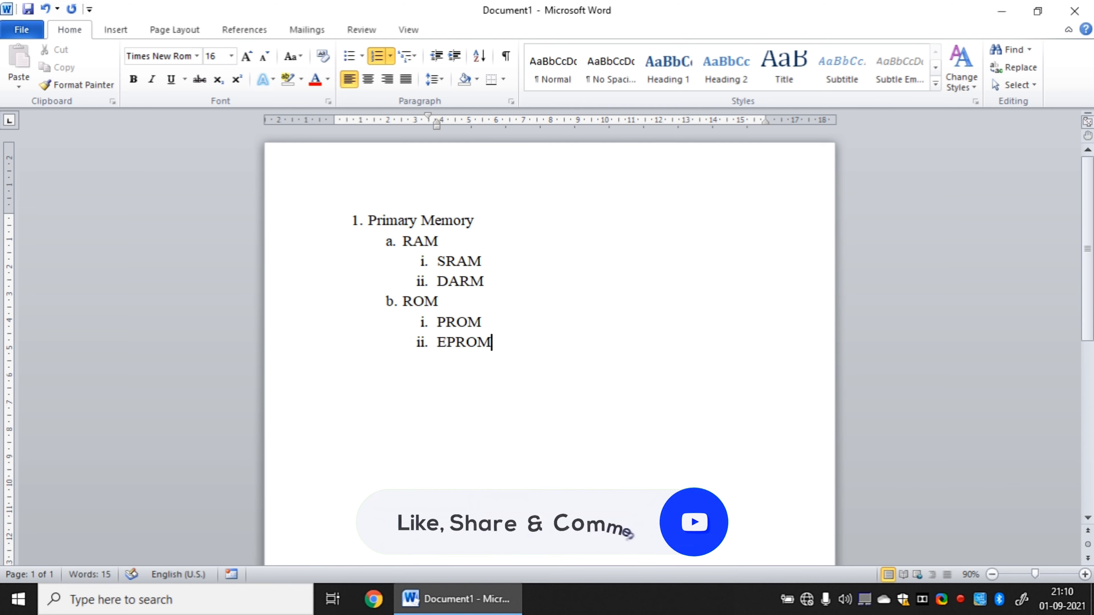
pyautogui.press('Return')
pyautogui.write('EEPROM')
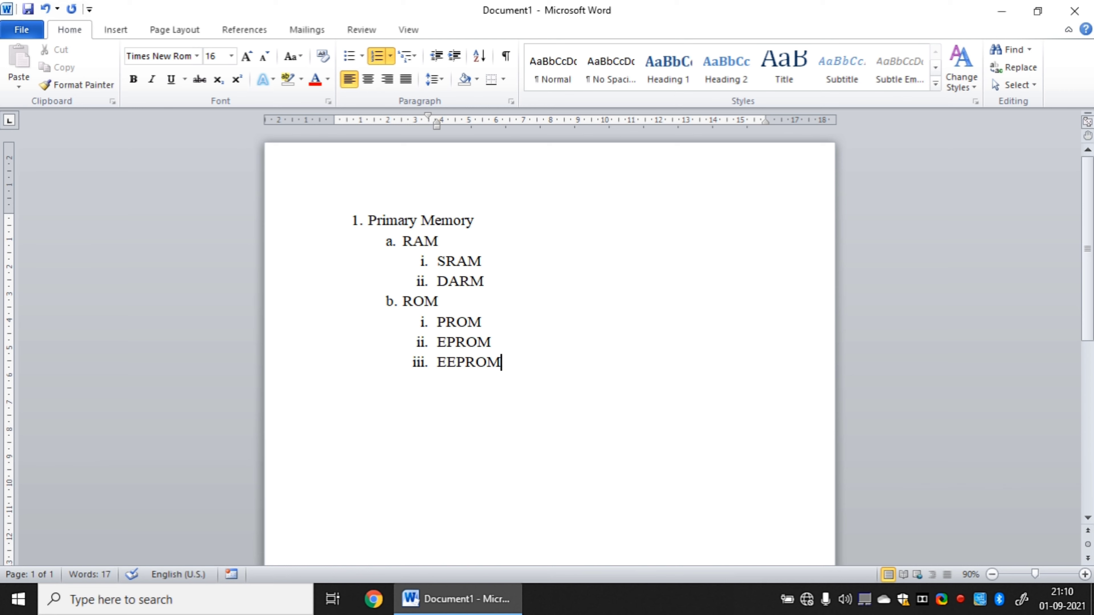
pyautogui.press('Return')
pyautogui.hotkey('shift', 'Tab')
pyautogui.hotkey('shift', 'Tab')
# Type 'Secondary Memory' as item 2 and start an indented sub-item beneath it
pyautogui.write('SE')
pyautogui.press('BackSpace')
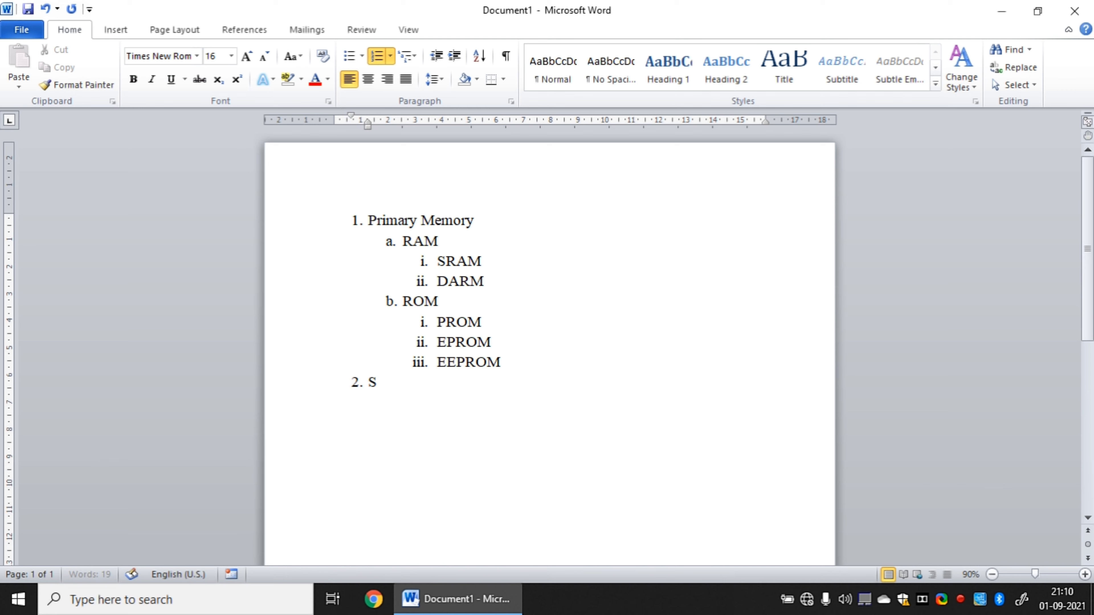
pyautogui.write('econdary ')
pyautogui.write('Memory')
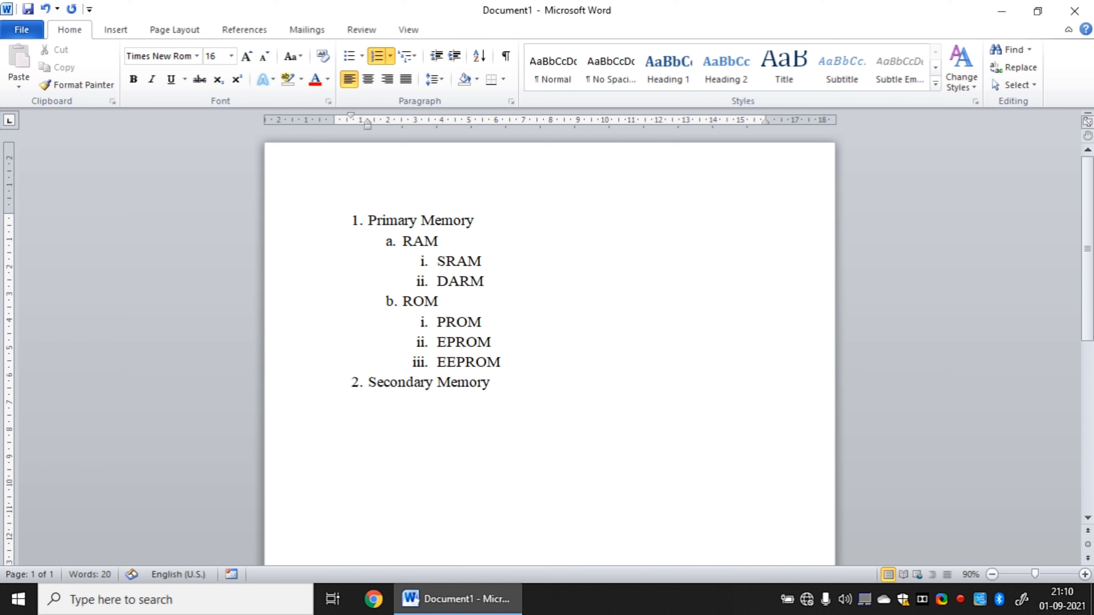
pyautogui.press('Return')
pyautogui.press('Tab')
# Enter sub-items HDD, Floppy Disk, CD, DVD and Pen Drive under Secondary Memory
pyautogui.write('HDD')
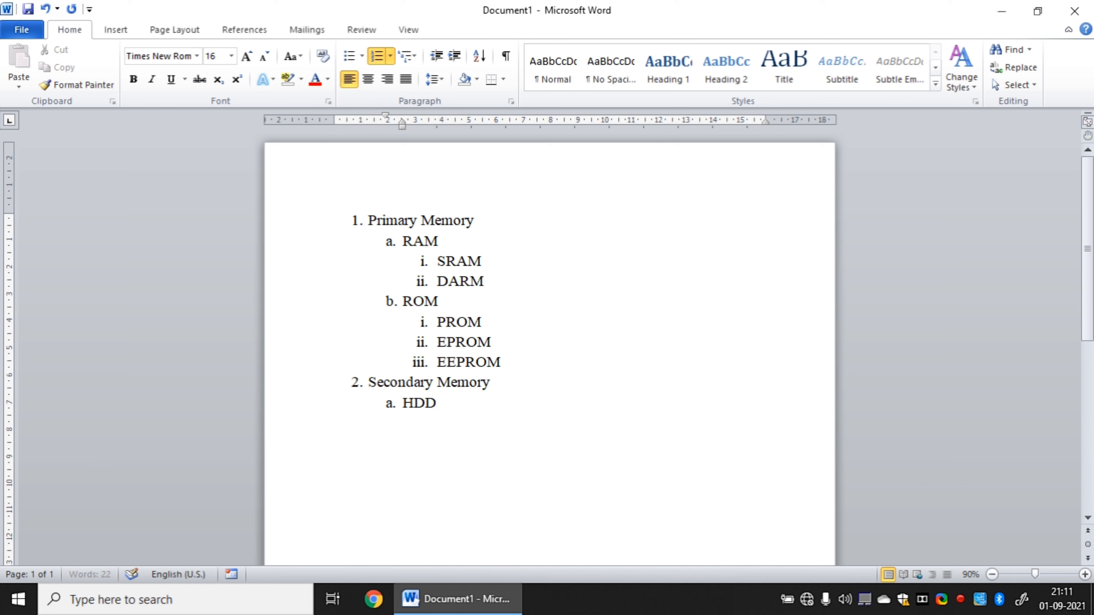
pyautogui.press('Return')
pyautogui.write('Fl')
pyautogui.write('oppy Dis')
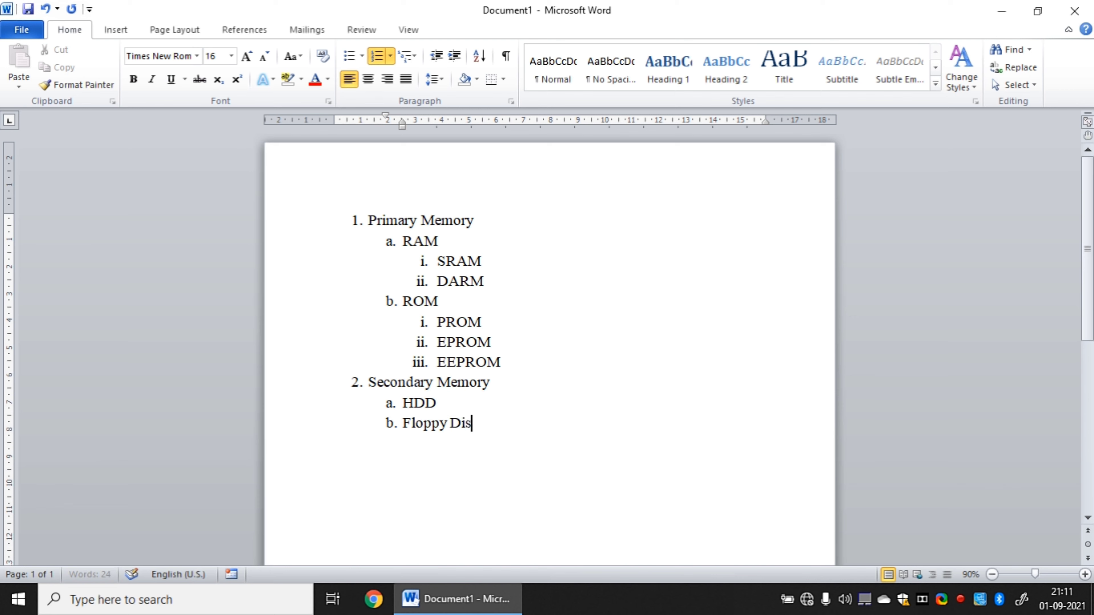
pyautogui.write('k')
pyautogui.press('Return')
pyautogui.write('CD')
pyautogui.press('Return')
pyautogui.write('DVD')
pyautogui.press('Return')
pyautogui.write('P')
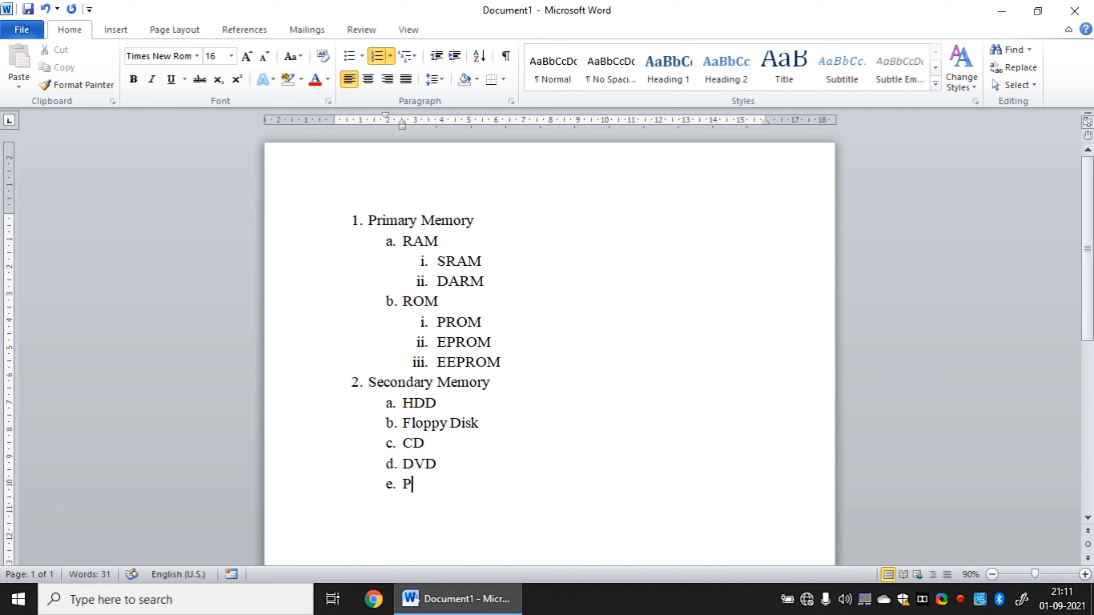
pyautogui.write('E')
pyautogui.press('BackSpace')
pyautogui.write('en')
pyautogui.write(' Drive')
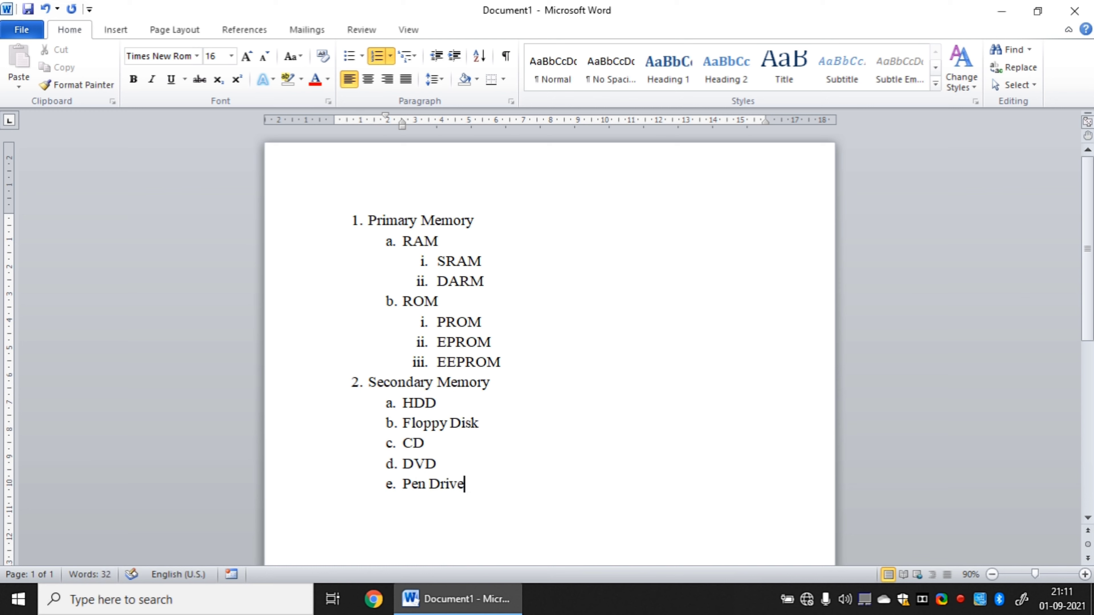